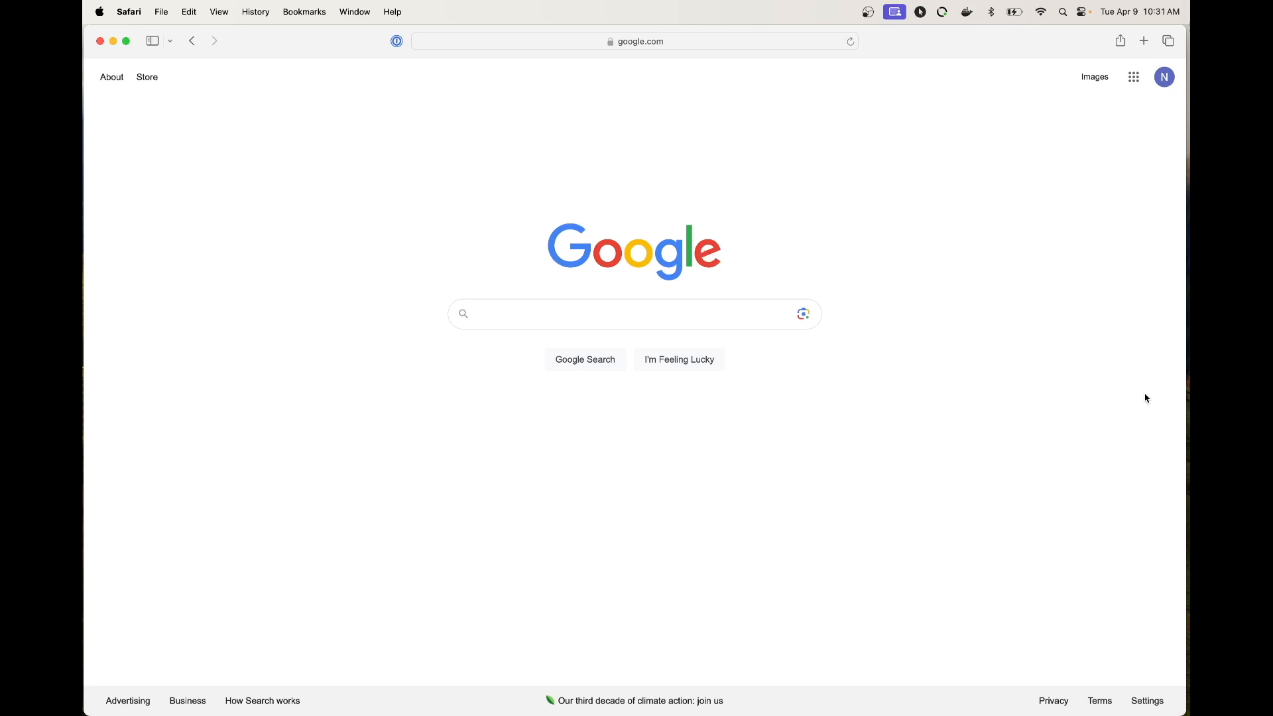
Search Google for "mongodb atlas" and open the MongoDB Atlas registration page from the results.
{"action": "left_click", "coordinate": [1100, 411]}
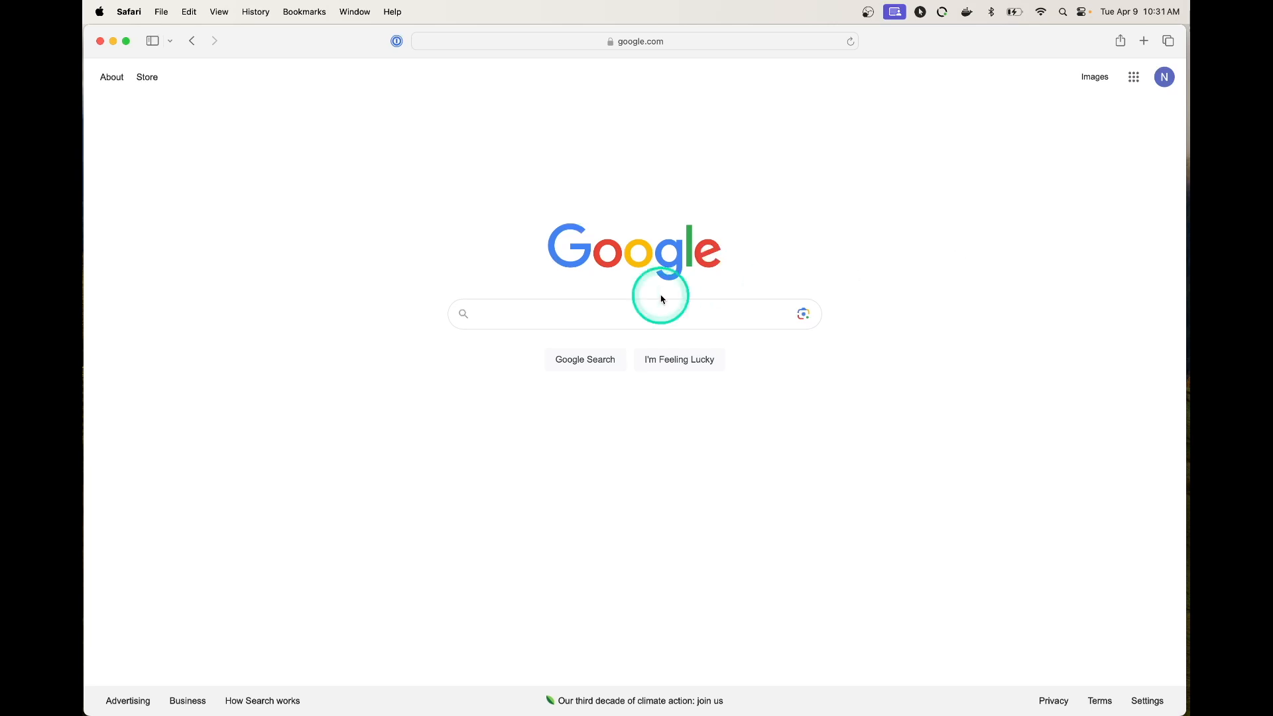
{"action": "left_click", "coordinate": [631, 311]}
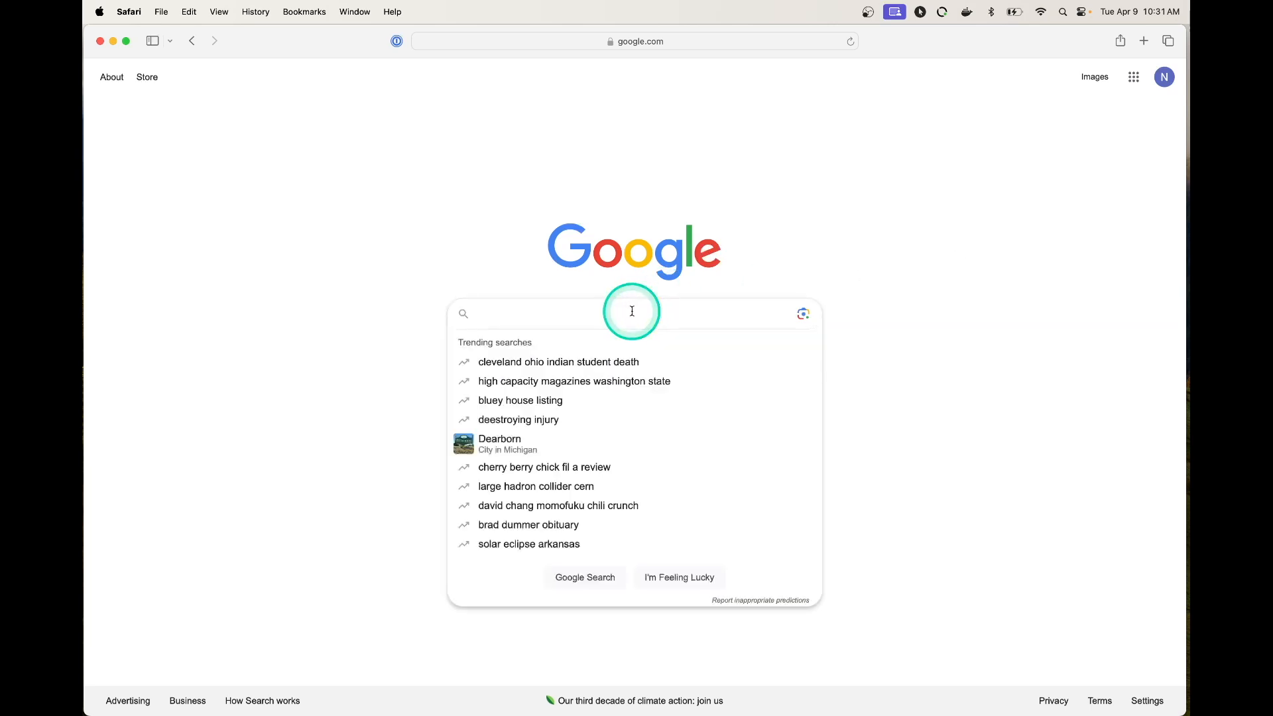
{"action": "type", "text": "mong"}
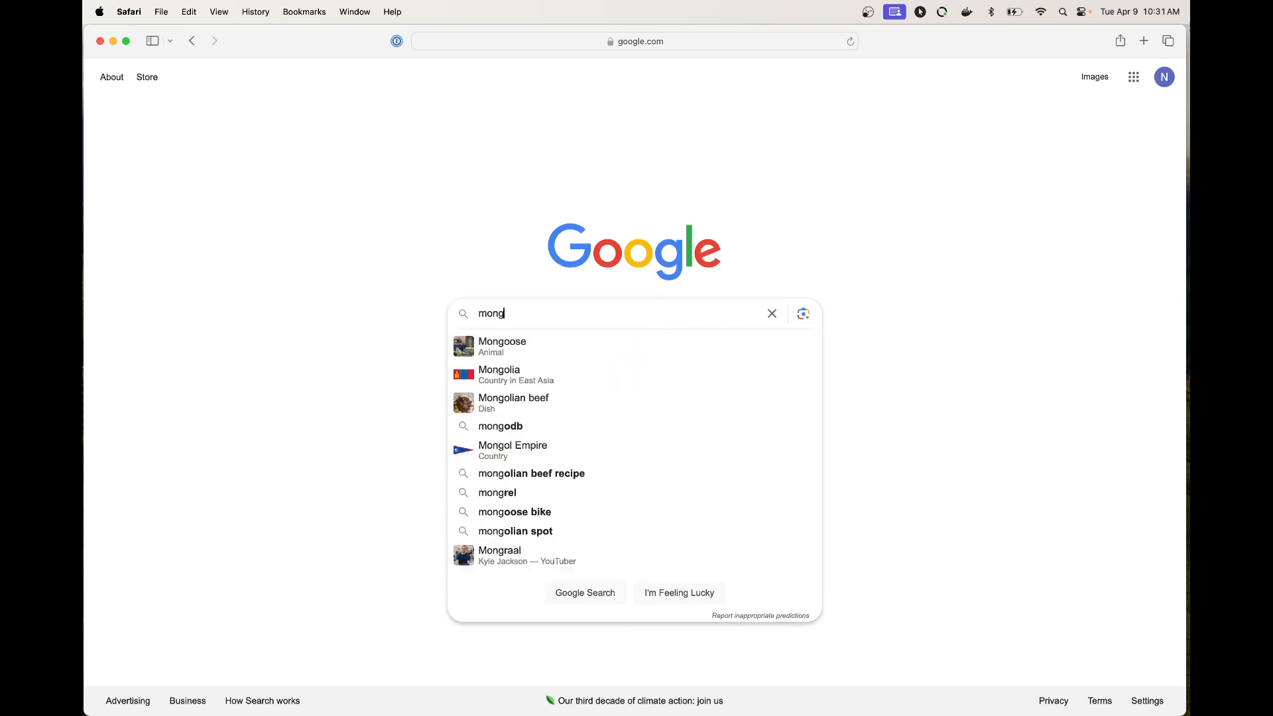
{"action": "key", "text": "BackSpace"}
{"action": "type", "text": "godb atlas"}
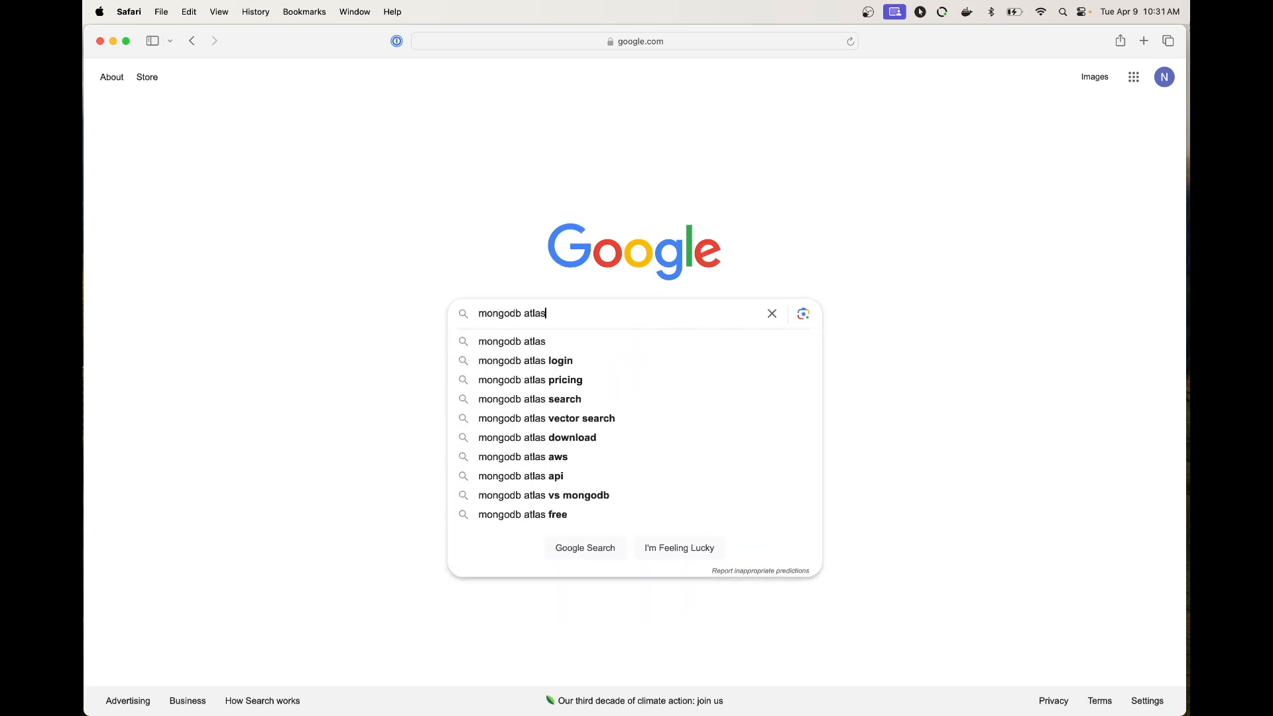
{"action": "key", "text": "Return"}
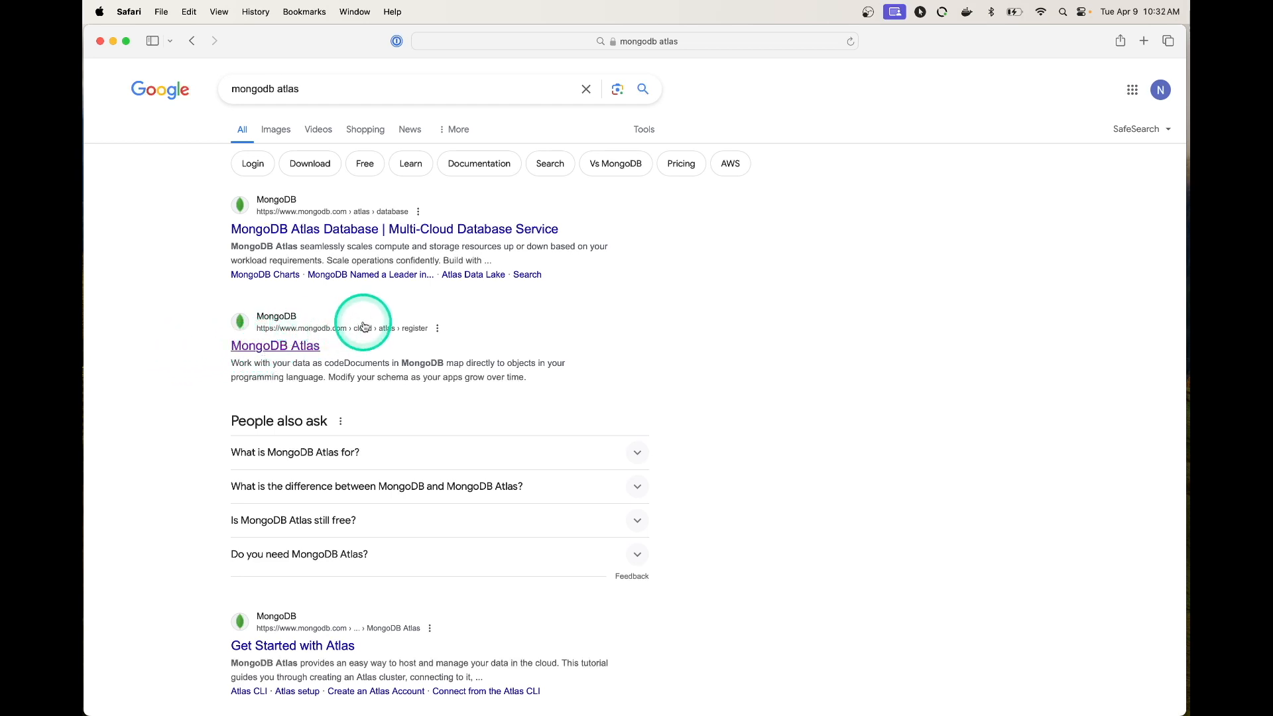
{"action": "left_click", "coordinate": [290, 347]}
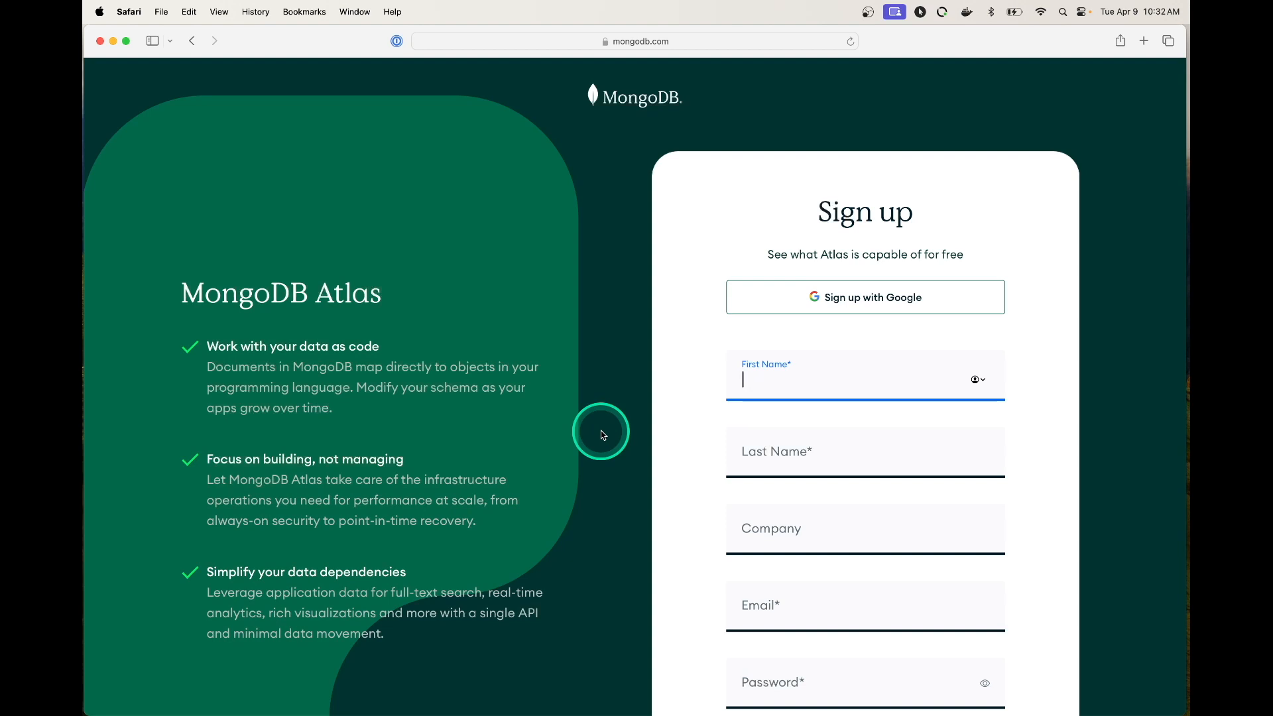
Sign up for Atlas with the second listed Google account and have a verification code sent by text message.
{"action": "scroll", "coordinate": [600, 435], "scroll_direction": "down", "scroll_amount": 5}
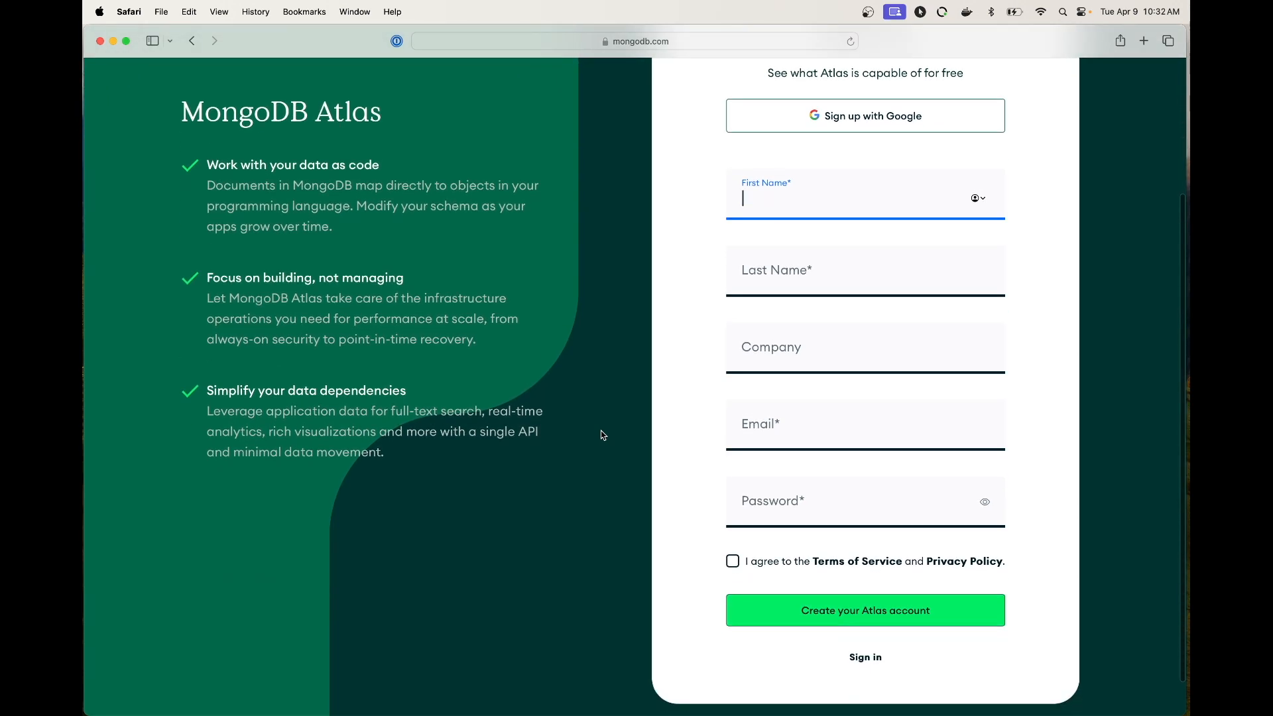
{"action": "scroll", "coordinate": [677, 328], "scroll_direction": "up", "scroll_amount": 5}
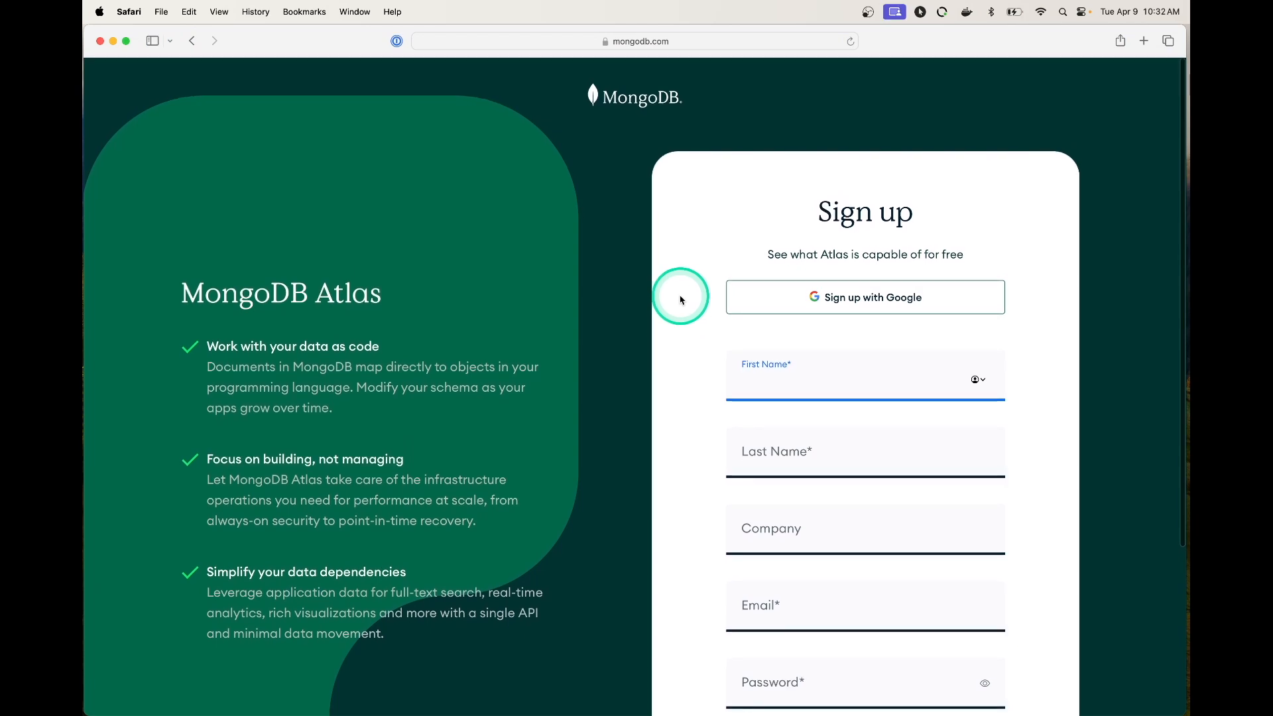
{"action": "left_click", "coordinate": [867, 300]}
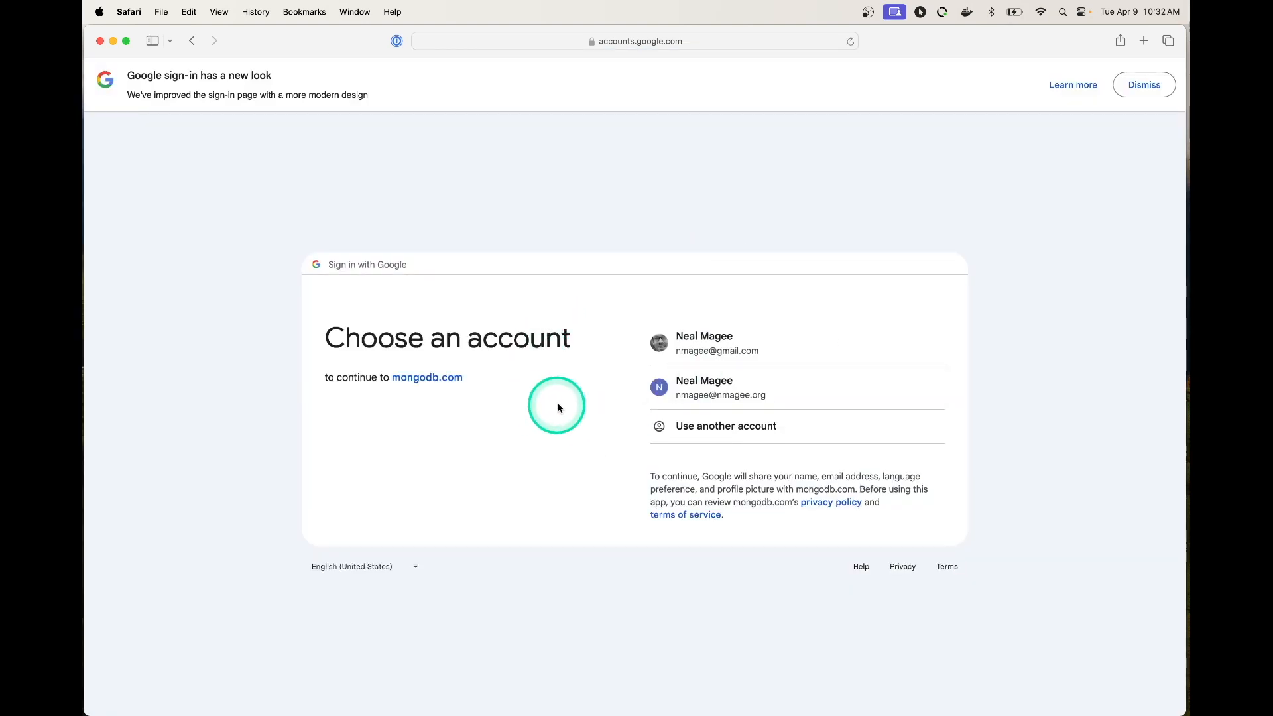
{"action": "left_click", "coordinate": [693, 389]}
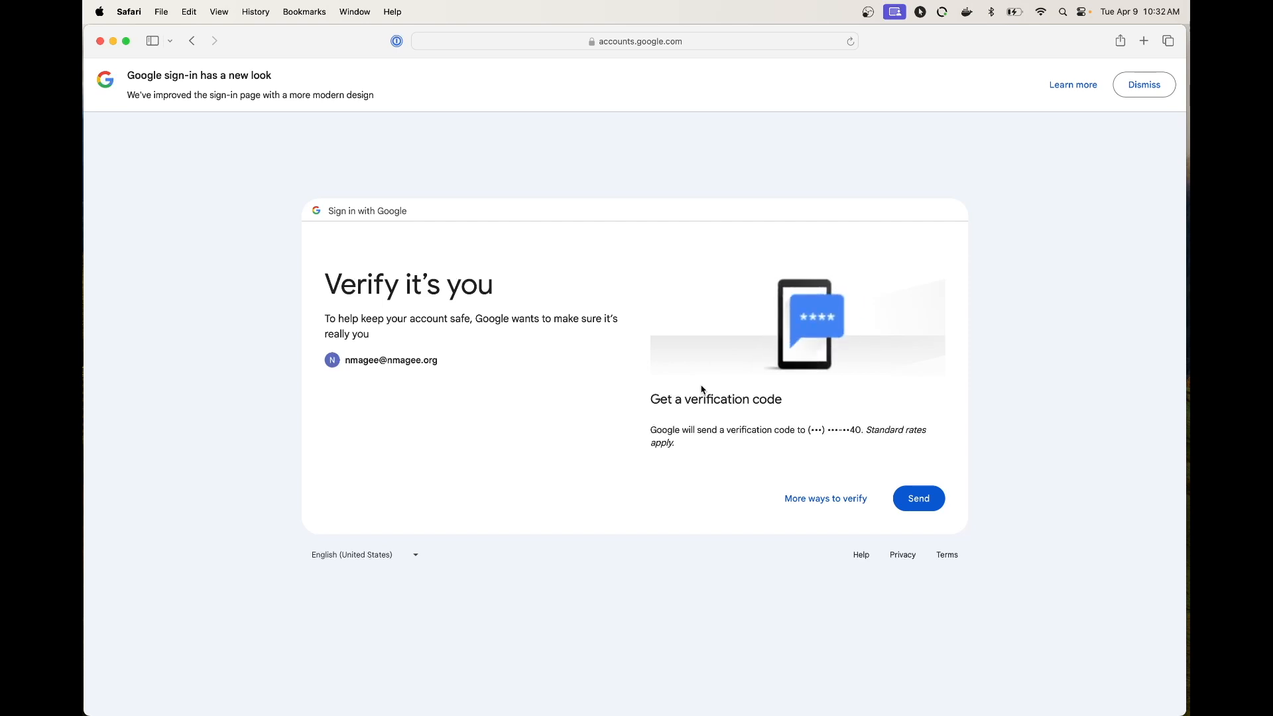
{"action": "left_click", "coordinate": [919, 499]}
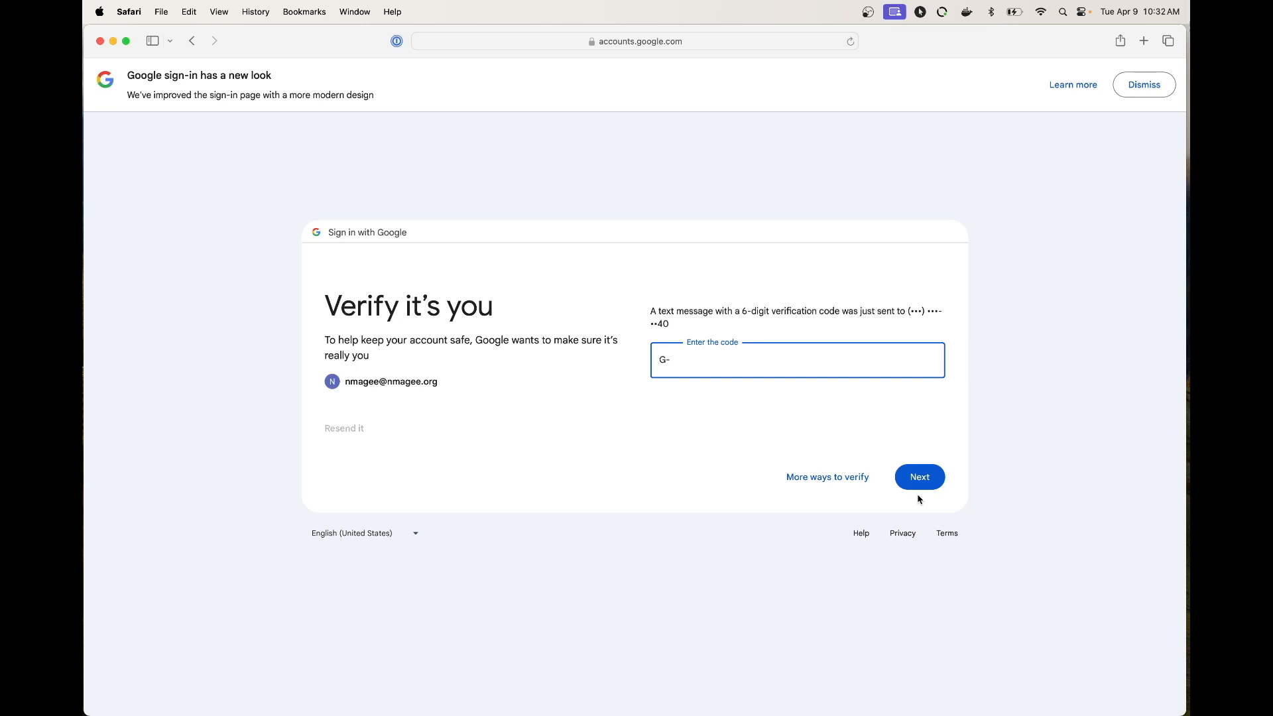
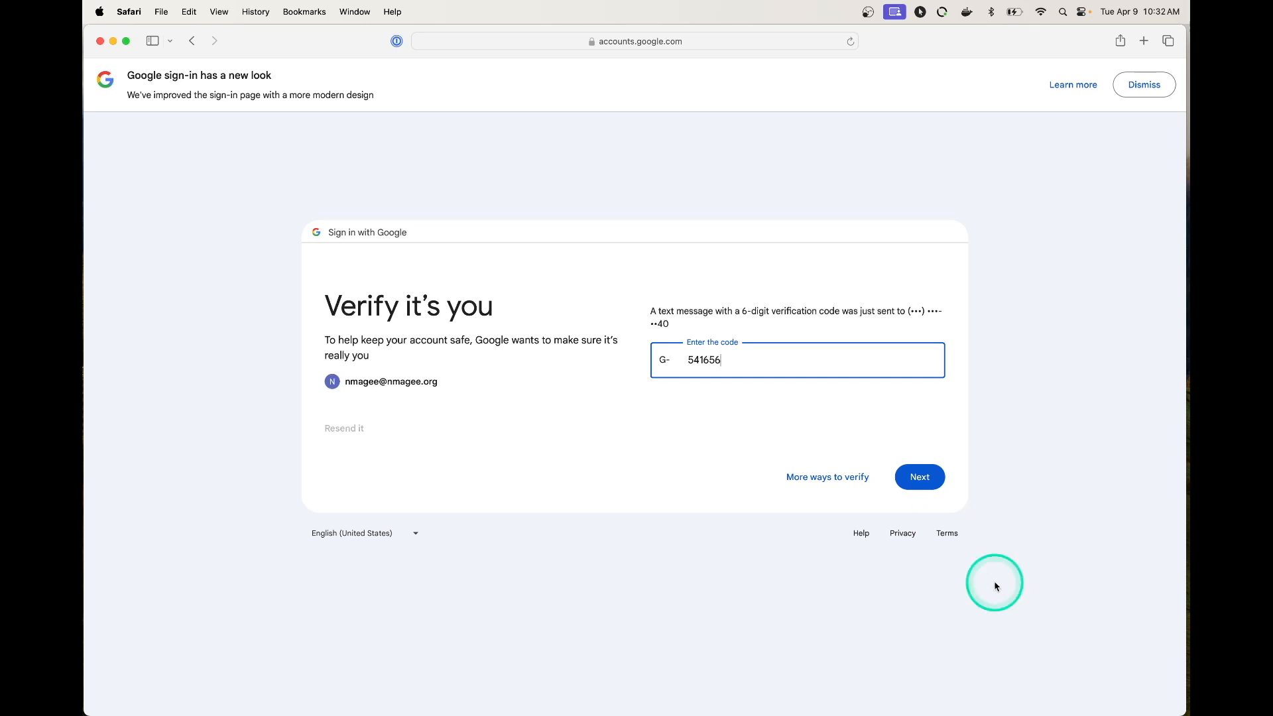
Try to verify the Google account with the texted verification code.
{"action": "left_click", "coordinate": [931, 474]}
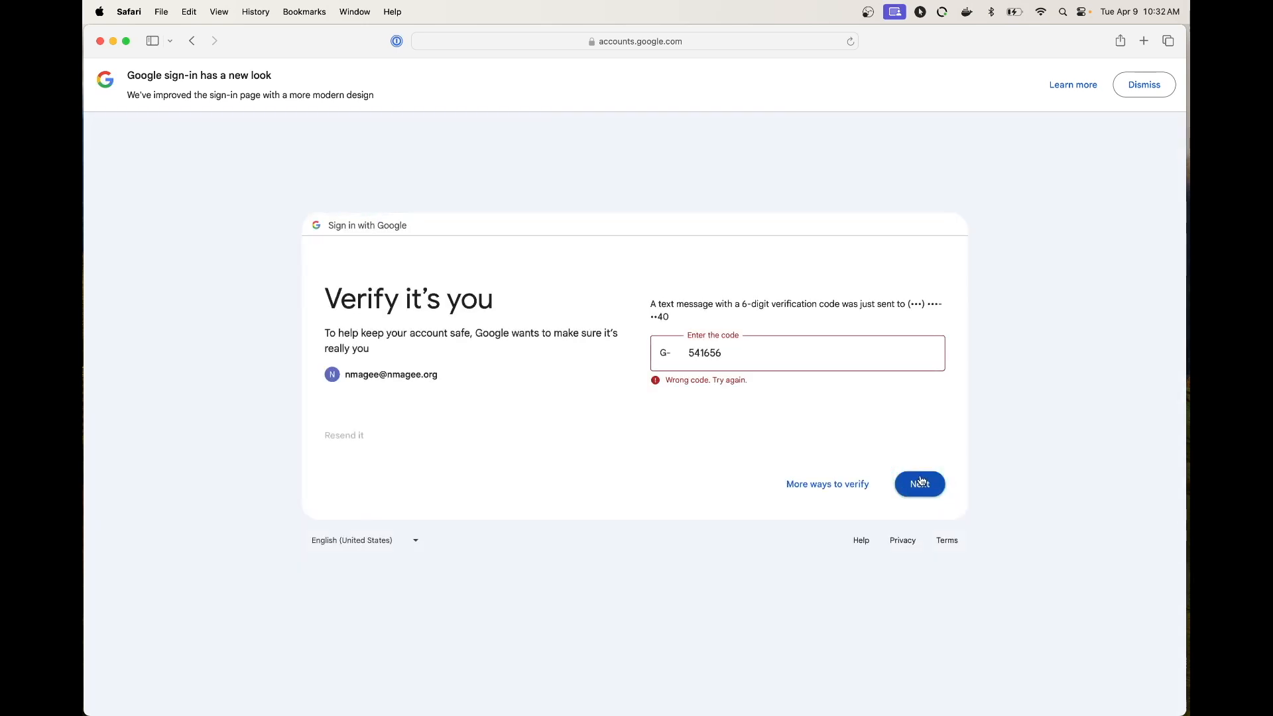
Replace the entered verification code with the corrected one, submit it and continue the Google sign-in to mongodb.com.
{"action": "double_click", "coordinate": [706, 354]}
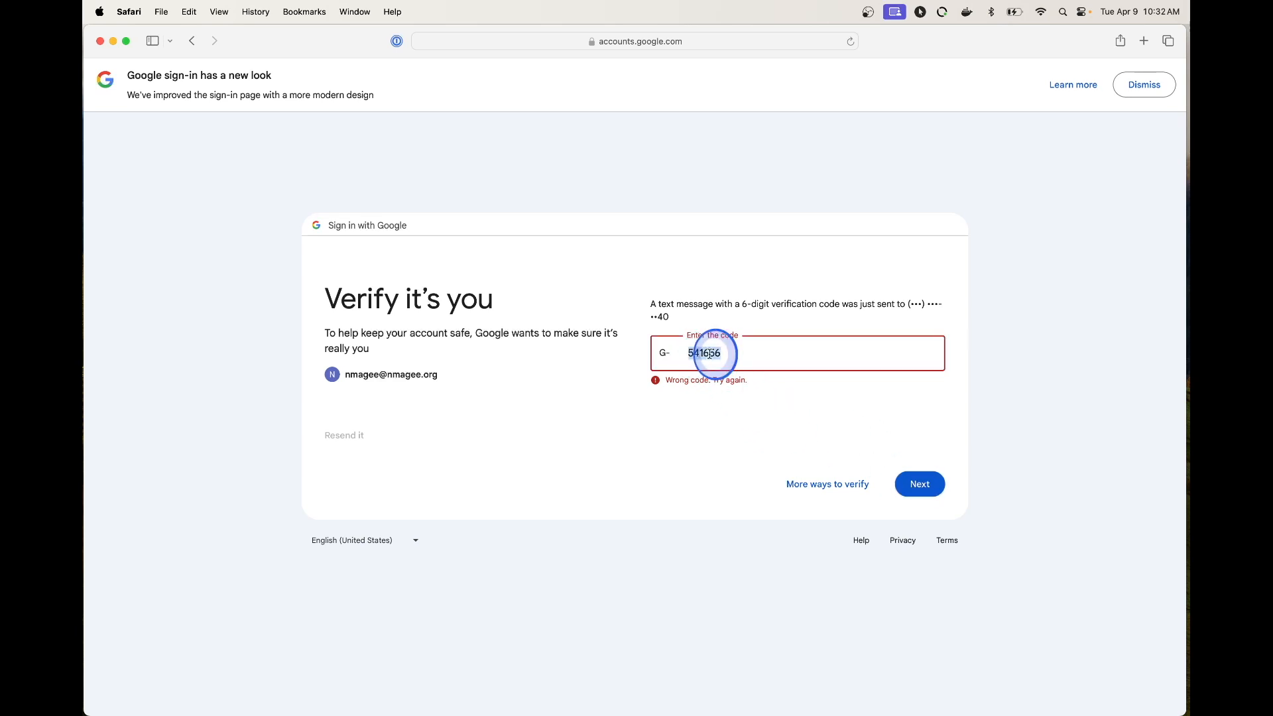
{"action": "left_click", "coordinate": [918, 487]}
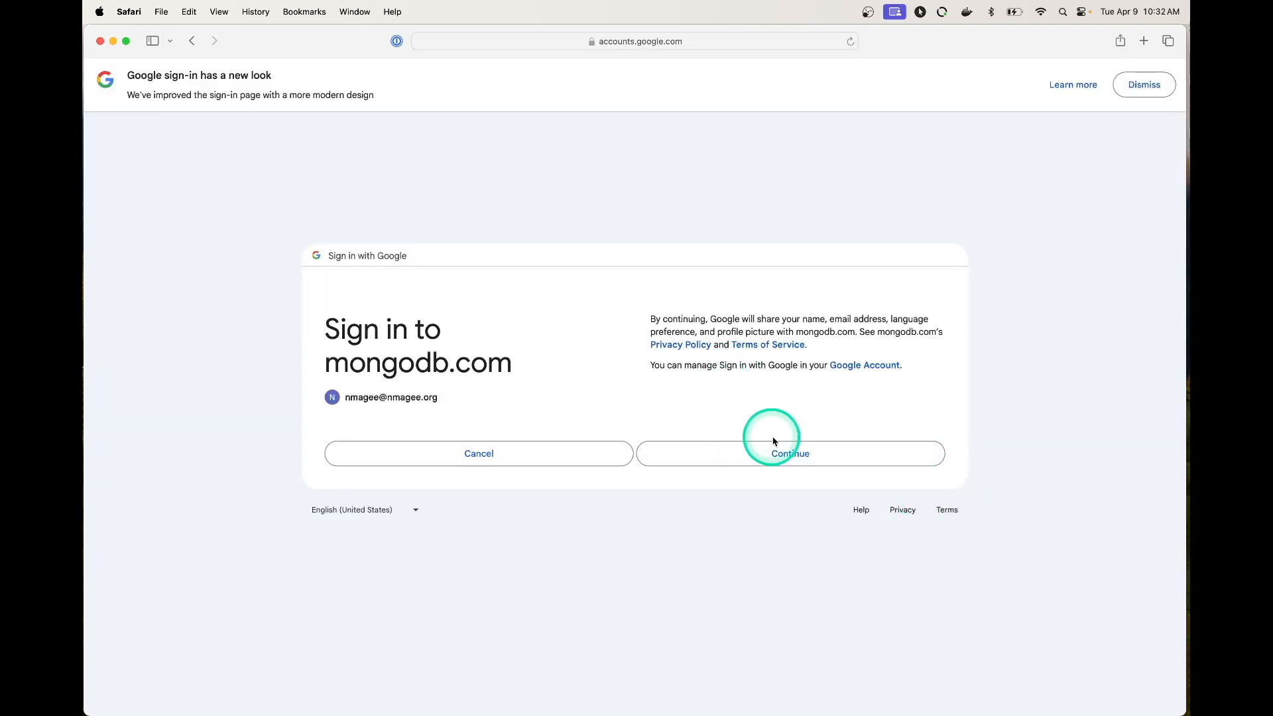
{"action": "left_click", "coordinate": [784, 453]}
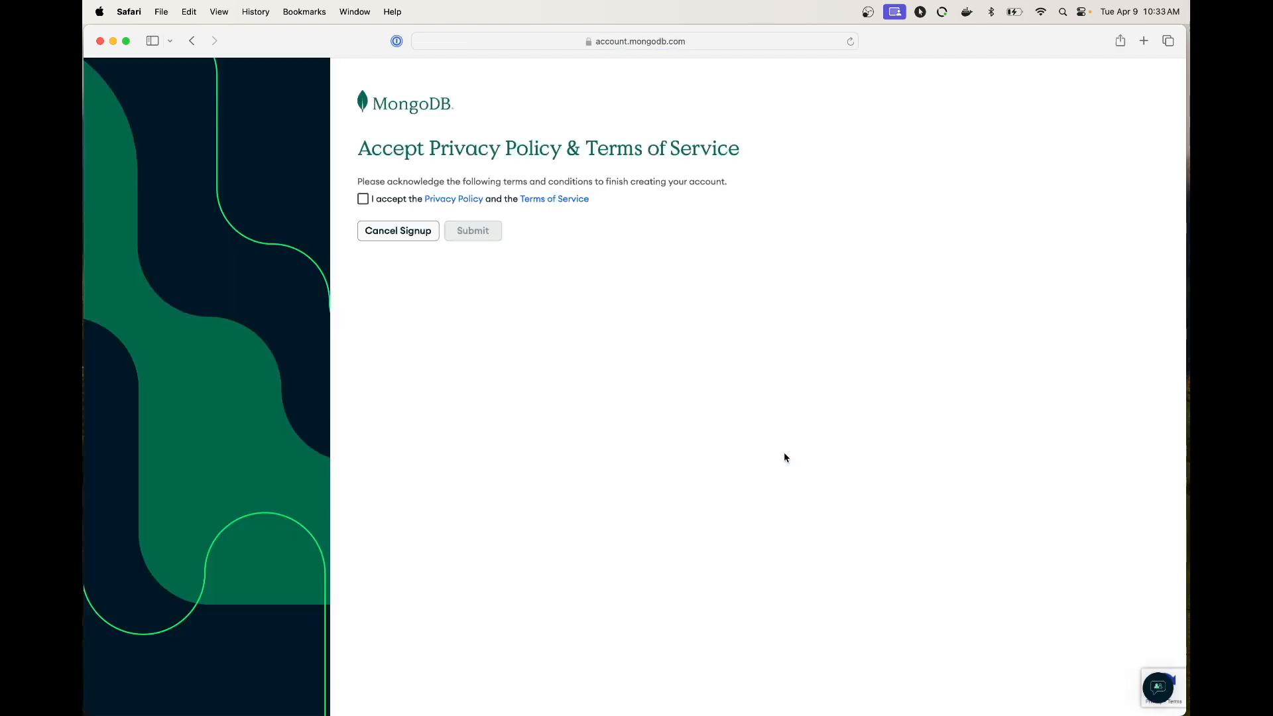
Accept the MongoDB Privacy Policy and Terms of Service and submit the signup.
{"action": "left_click", "coordinate": [734, 435]}
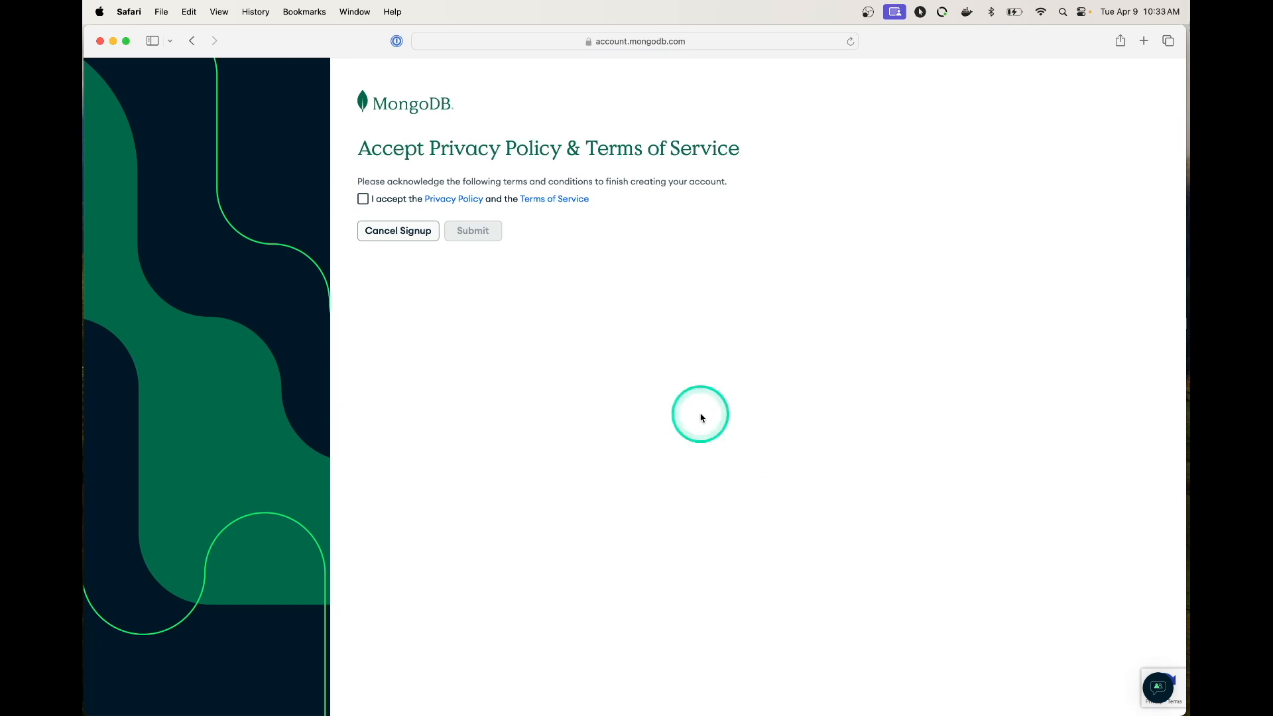
{"action": "left_click", "coordinate": [364, 199]}
{"action": "left_click", "coordinate": [457, 229]}
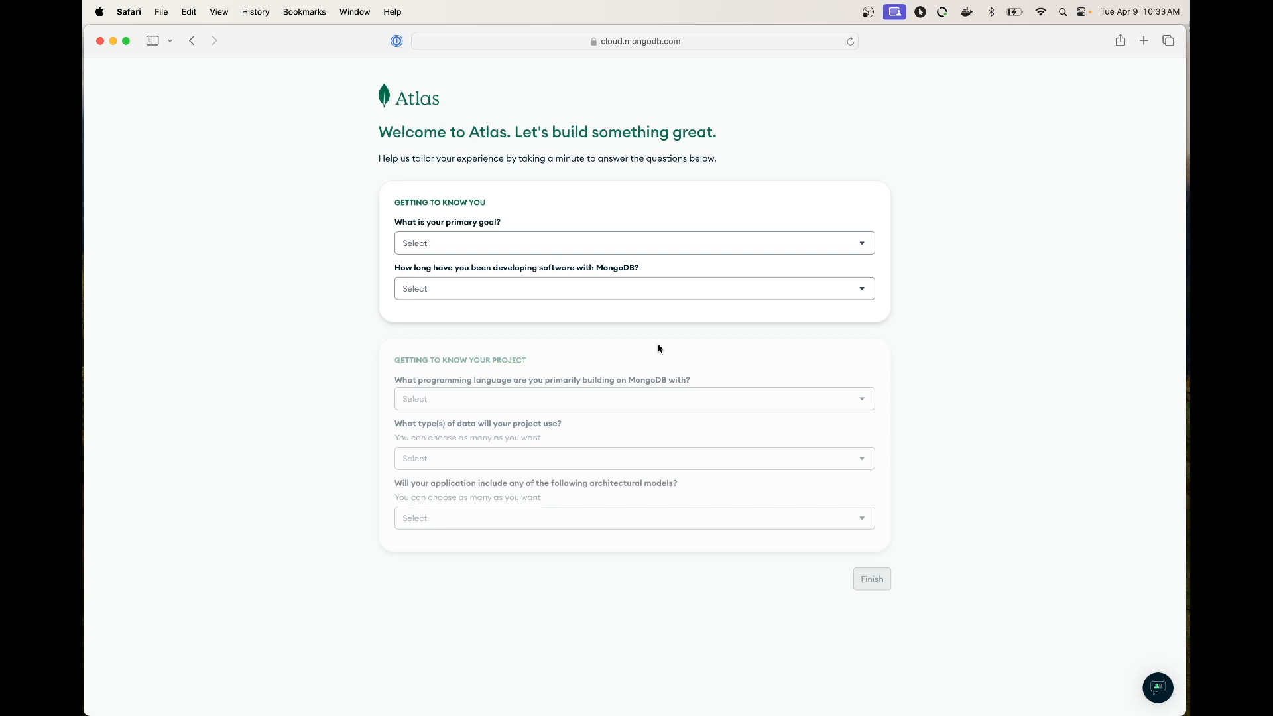
Set the primary goal to Learn MongoDB and the experience to "I've never developed software with MongoDB before".
{"action": "left_click", "coordinate": [636, 249]}
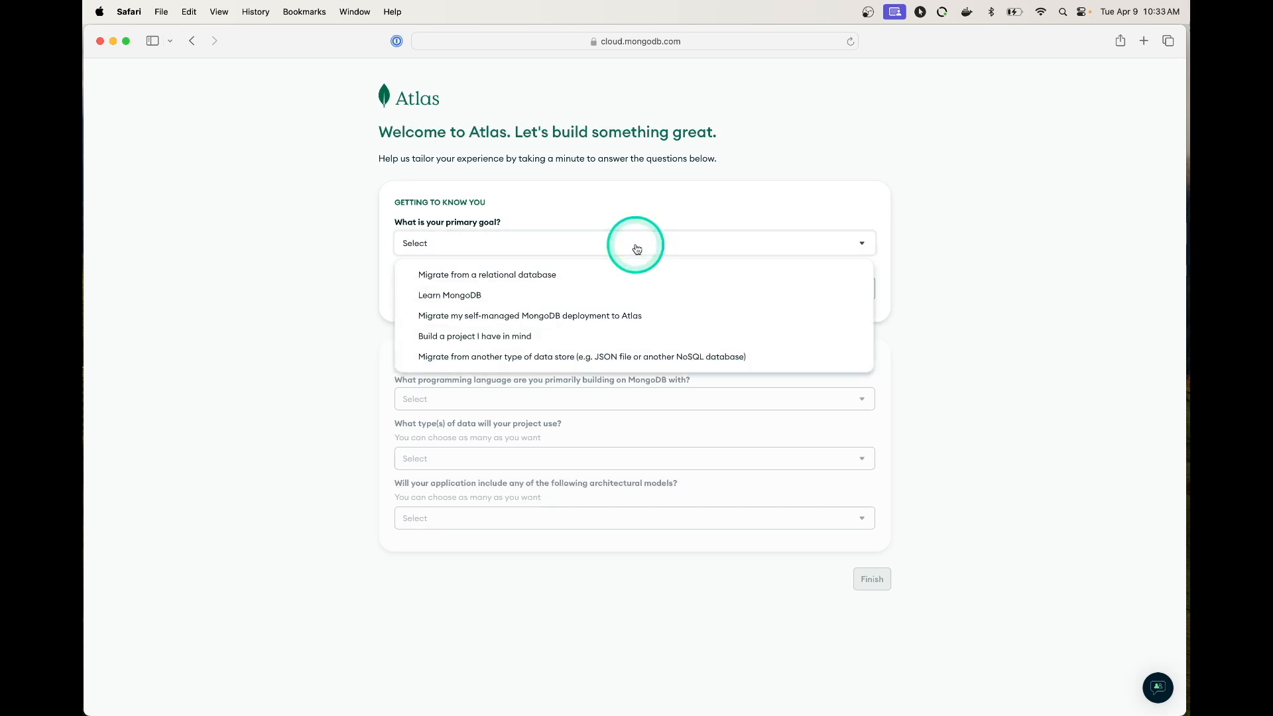
{"action": "left_click", "coordinate": [458, 295]}
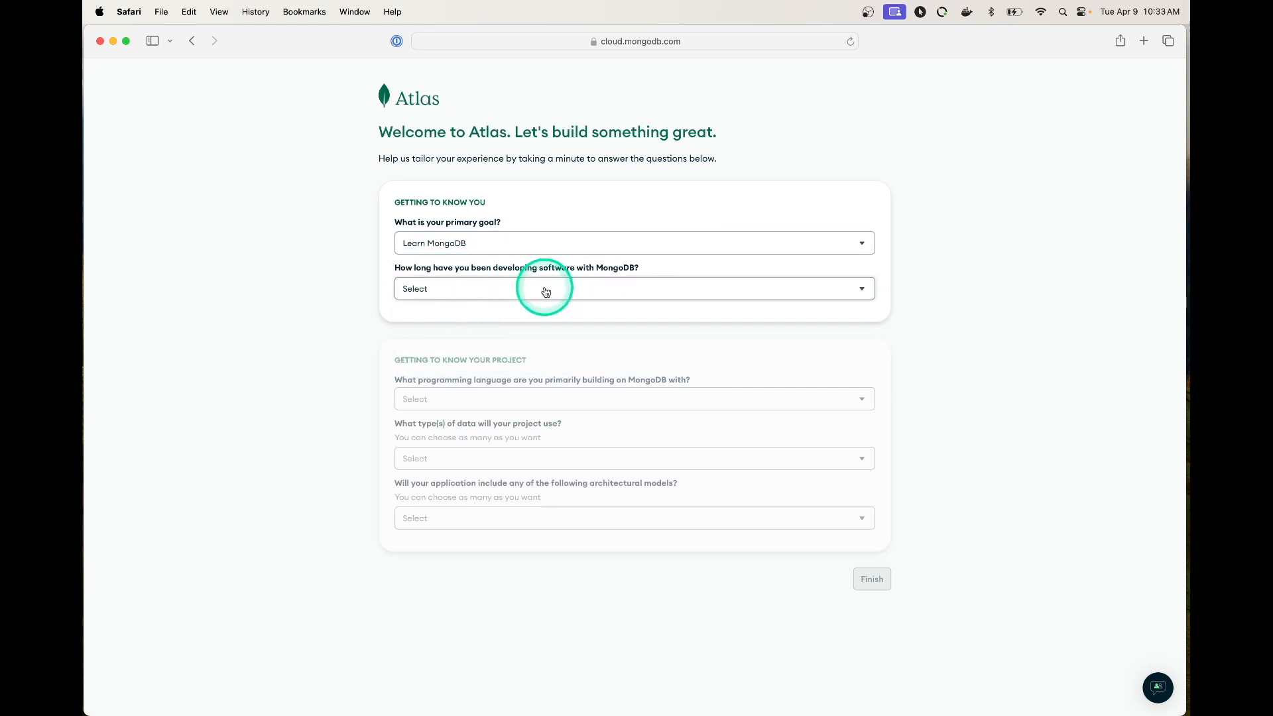
{"action": "left_click", "coordinate": [543, 290]}
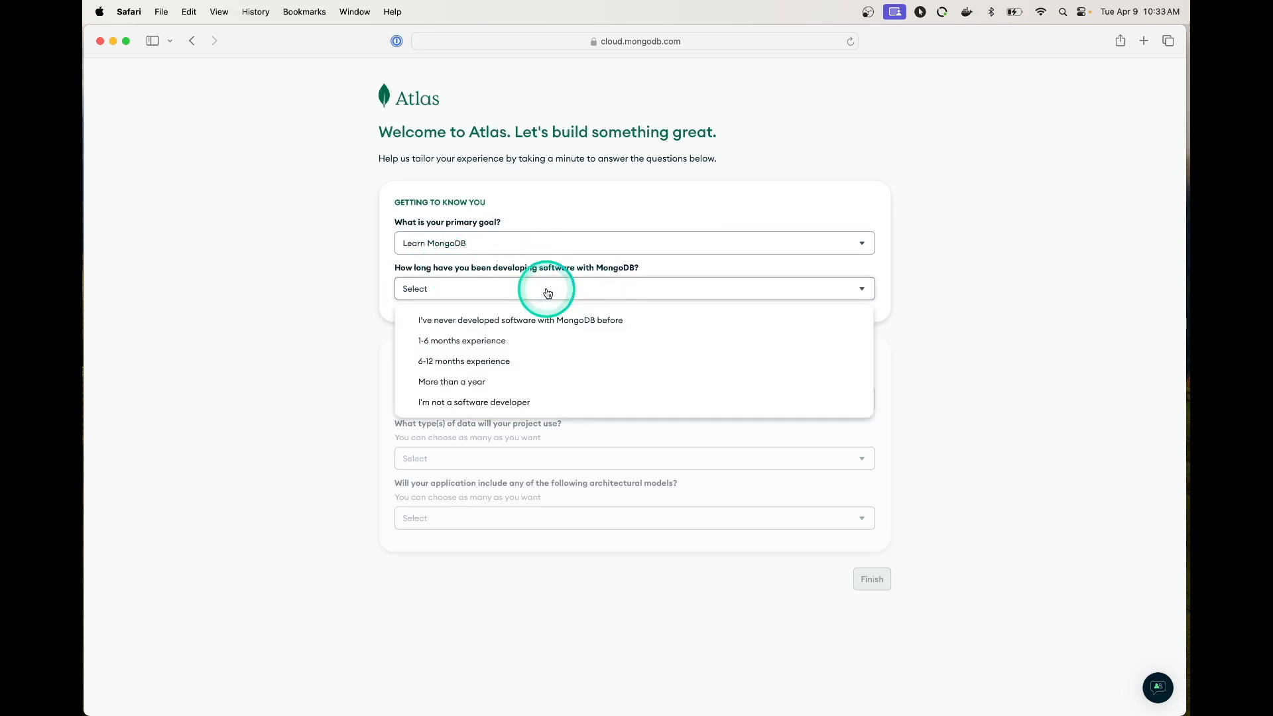
{"action": "left_click", "coordinate": [524, 320]}
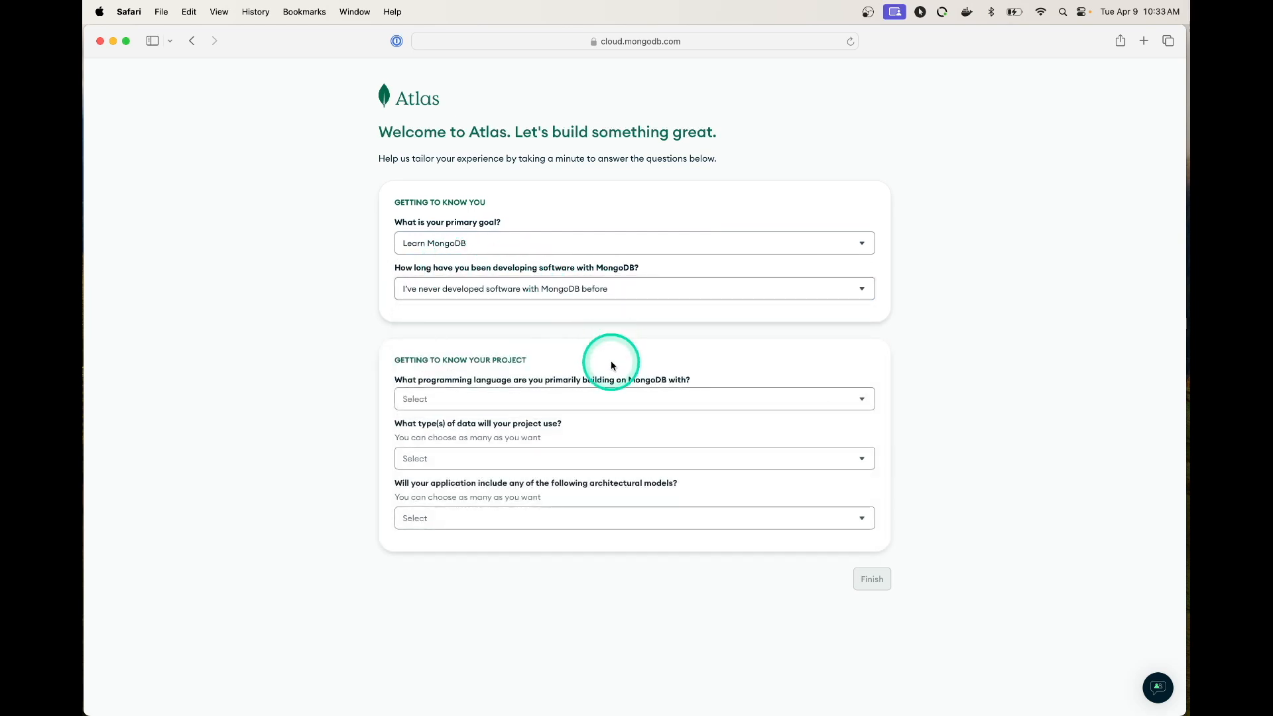
Choose Python as the primary programming language for building on MongoDB.
{"action": "left_click", "coordinate": [607, 401]}
{"action": "scroll", "coordinate": [609, 563], "scroll_direction": "down", "scroll_amount": 3}
{"action": "scroll", "coordinate": [600, 524], "scroll_direction": "down", "scroll_amount": 1}
{"action": "left_click", "coordinate": [594, 478]}
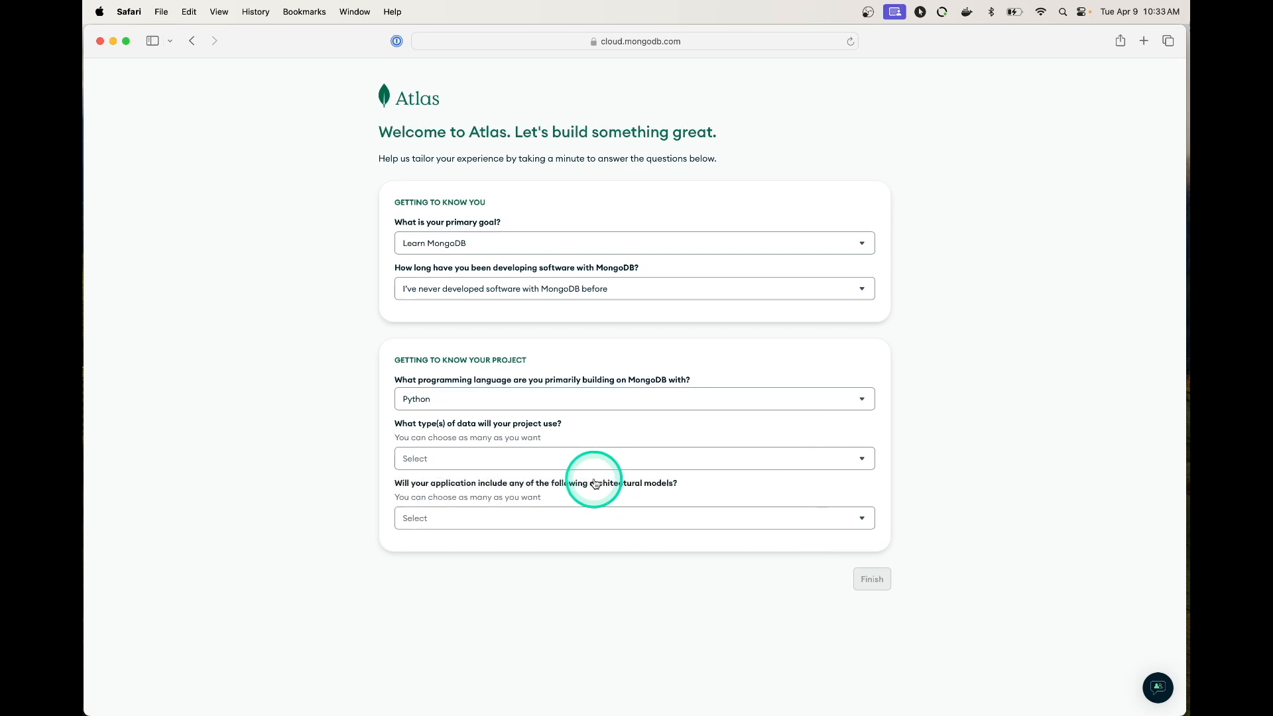
Select location / geospatial, time series, catalog / inventory and user activity / messaging as the project's data types.
{"action": "left_click", "coordinate": [620, 464]}
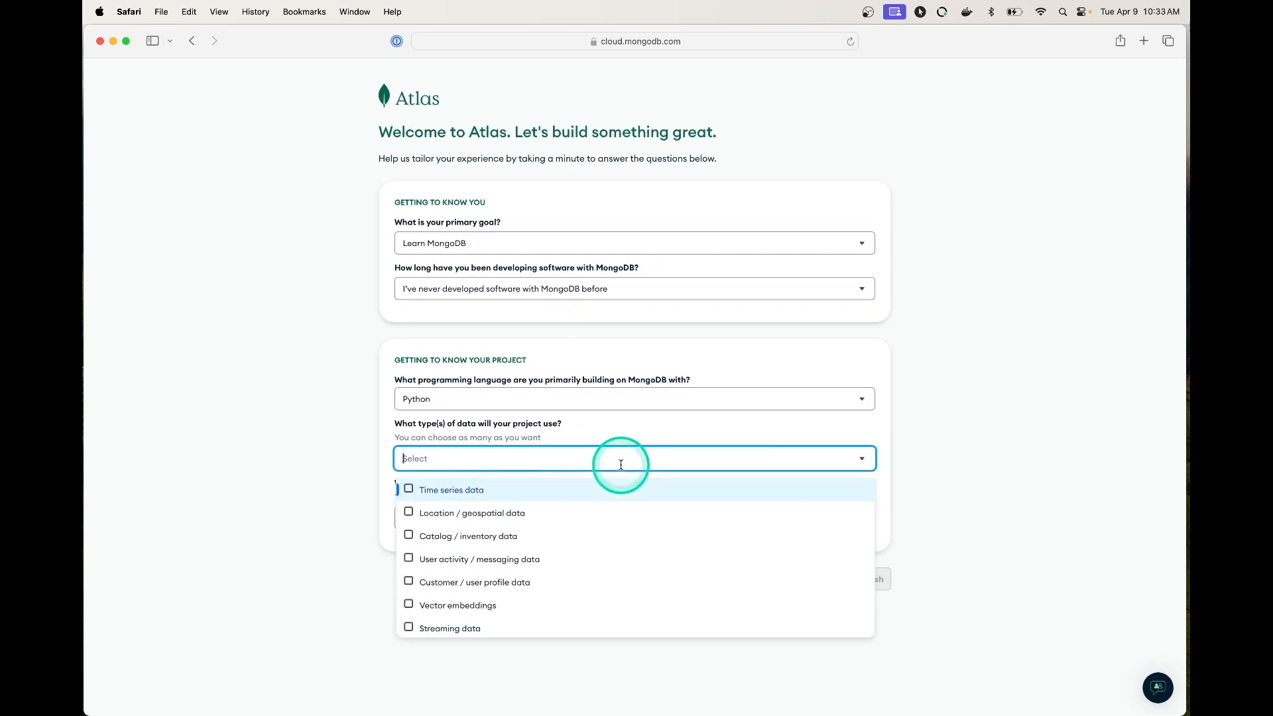
{"action": "left_click", "coordinate": [411, 521]}
{"action": "left_click", "coordinate": [411, 499]}
{"action": "left_click", "coordinate": [410, 537]}
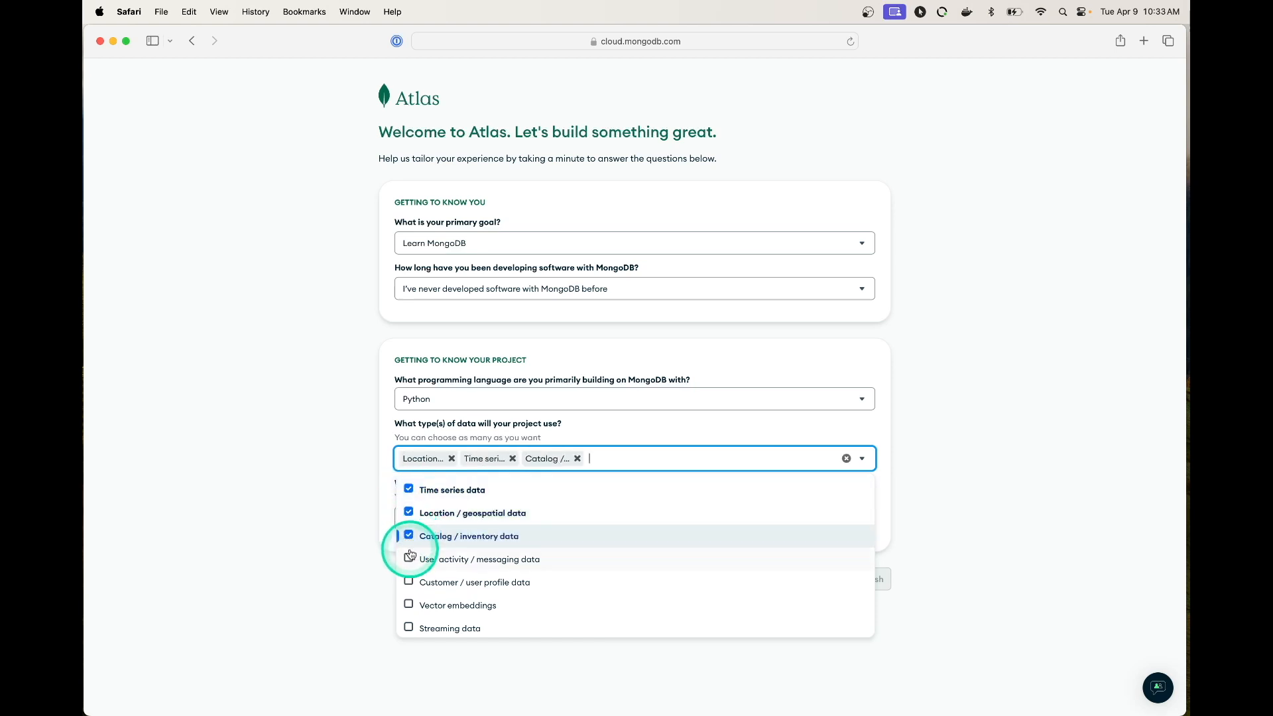
{"action": "left_click", "coordinate": [410, 559]}
{"action": "left_click", "coordinate": [318, 516]}
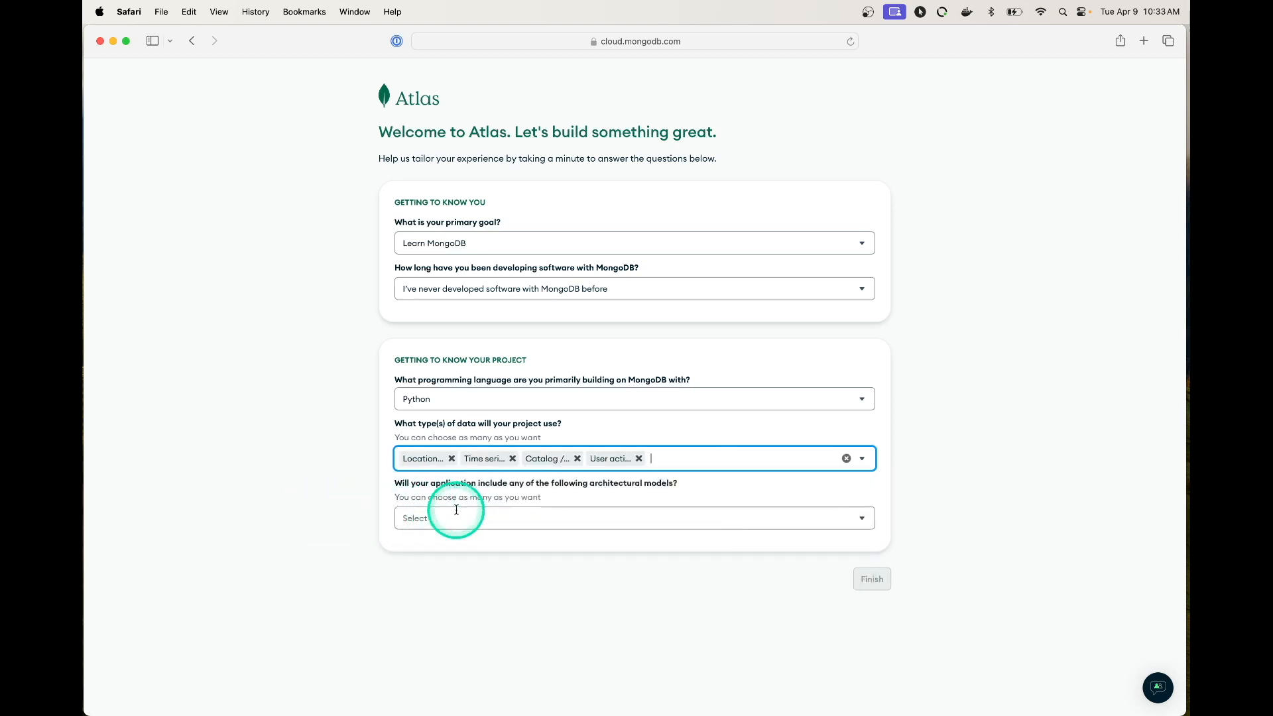
Select Serverless / function-as-a-service as the architectural model and finish the welcome questionnaire.
{"action": "left_click", "coordinate": [557, 515]}
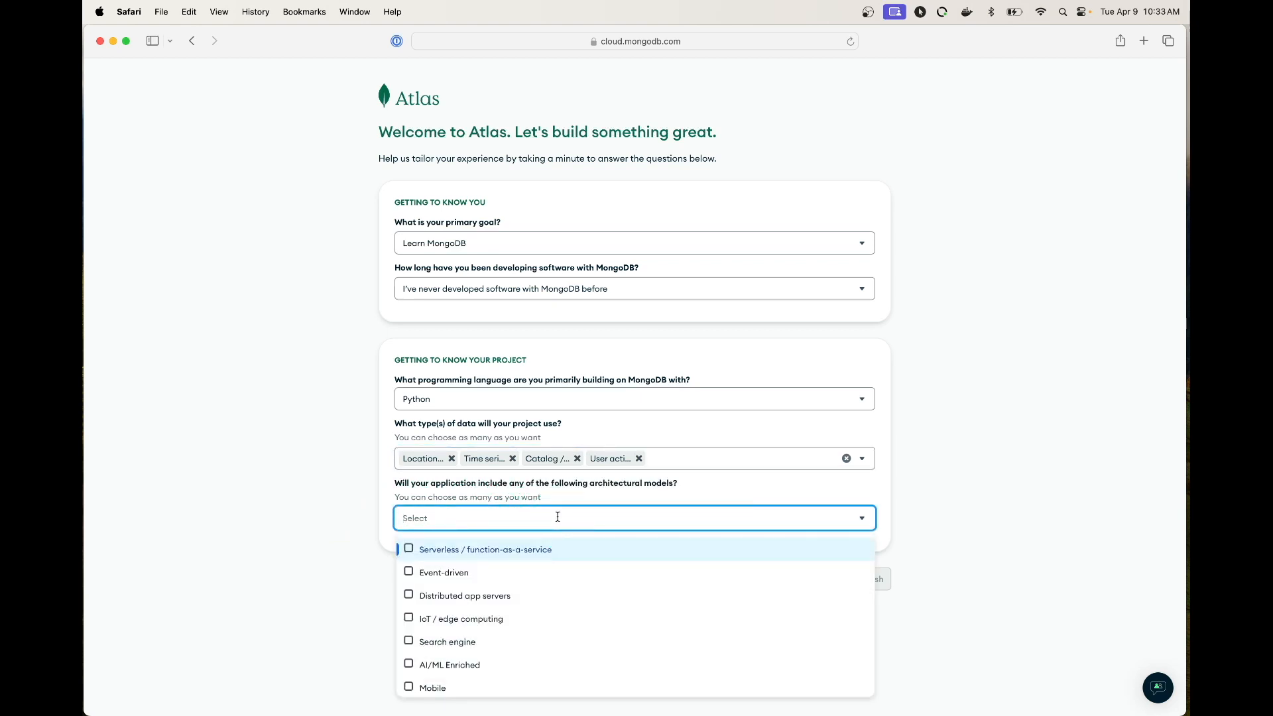
{"action": "left_click", "coordinate": [322, 535]}
{"action": "left_click", "coordinate": [664, 595]}
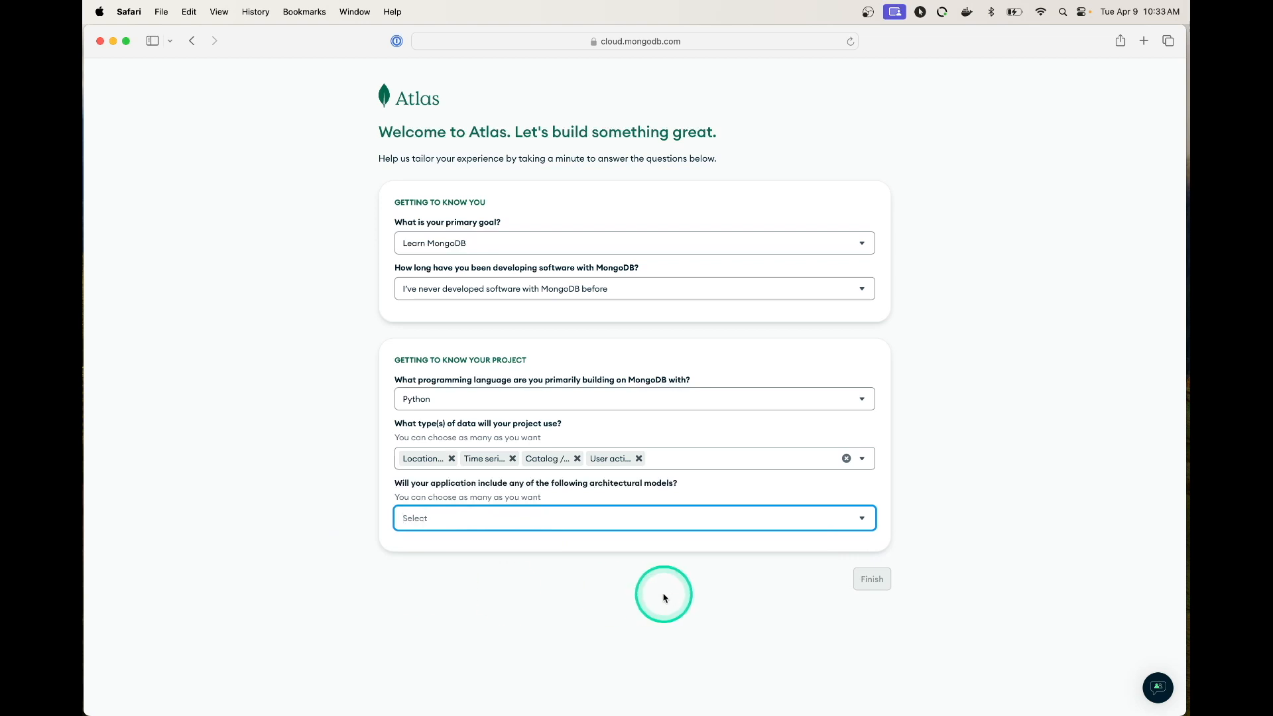
{"action": "left_click", "coordinate": [699, 516]}
{"action": "left_click", "coordinate": [408, 548]}
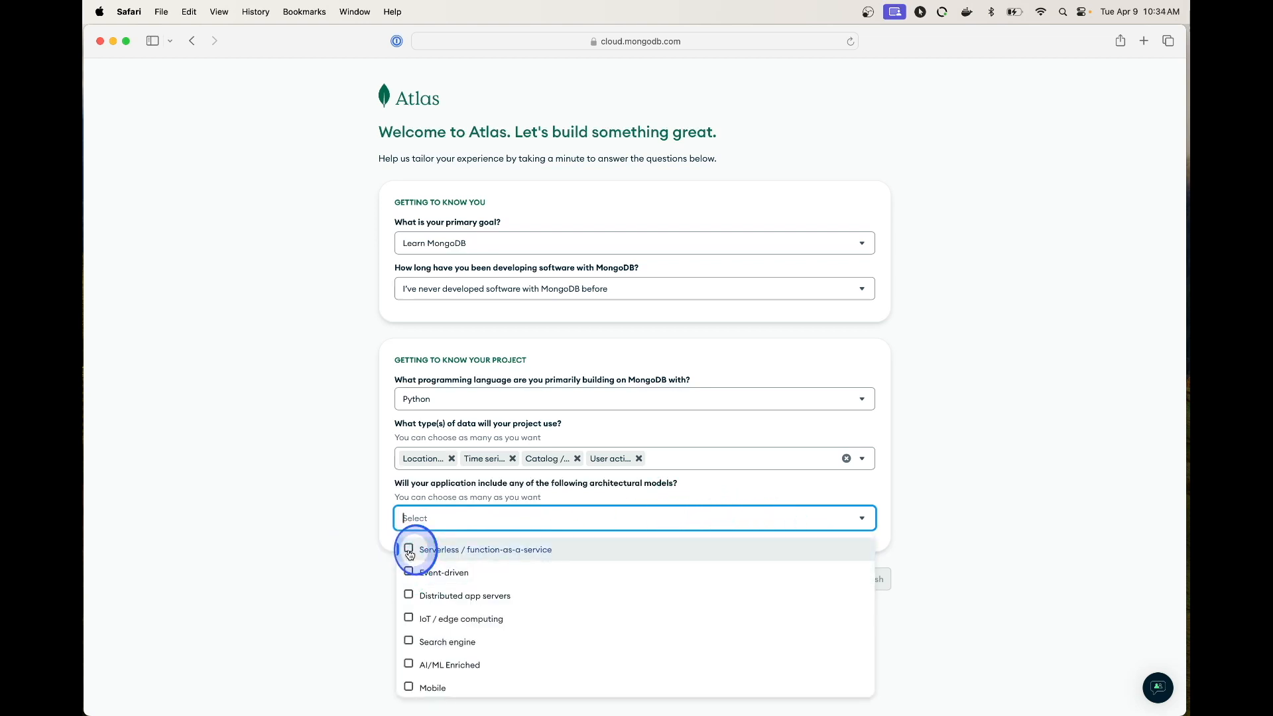
{"action": "left_click", "coordinate": [360, 580]}
{"action": "left_click", "coordinate": [873, 580]}
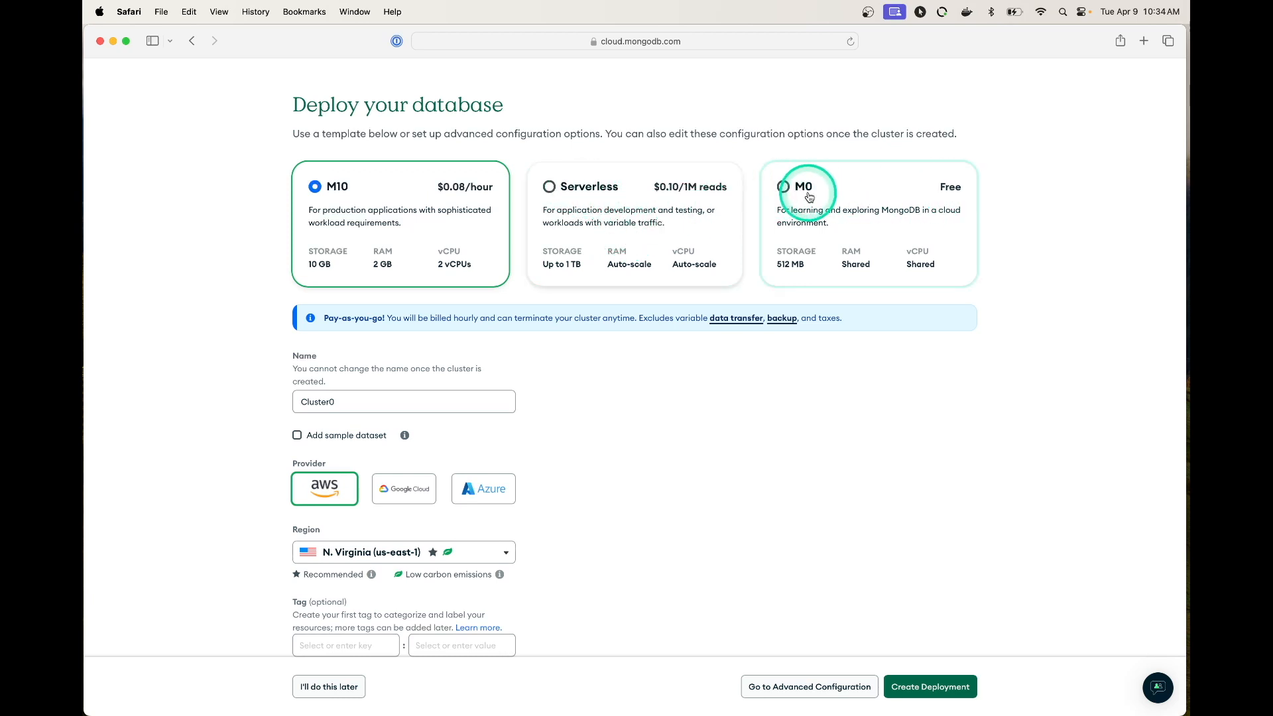
Choose the free M0 tier and create the Cluster0 deployment, keeping the AWS provider and the N. Virginia (us-east-1) region.
{"action": "left_click", "coordinate": [784, 189]}
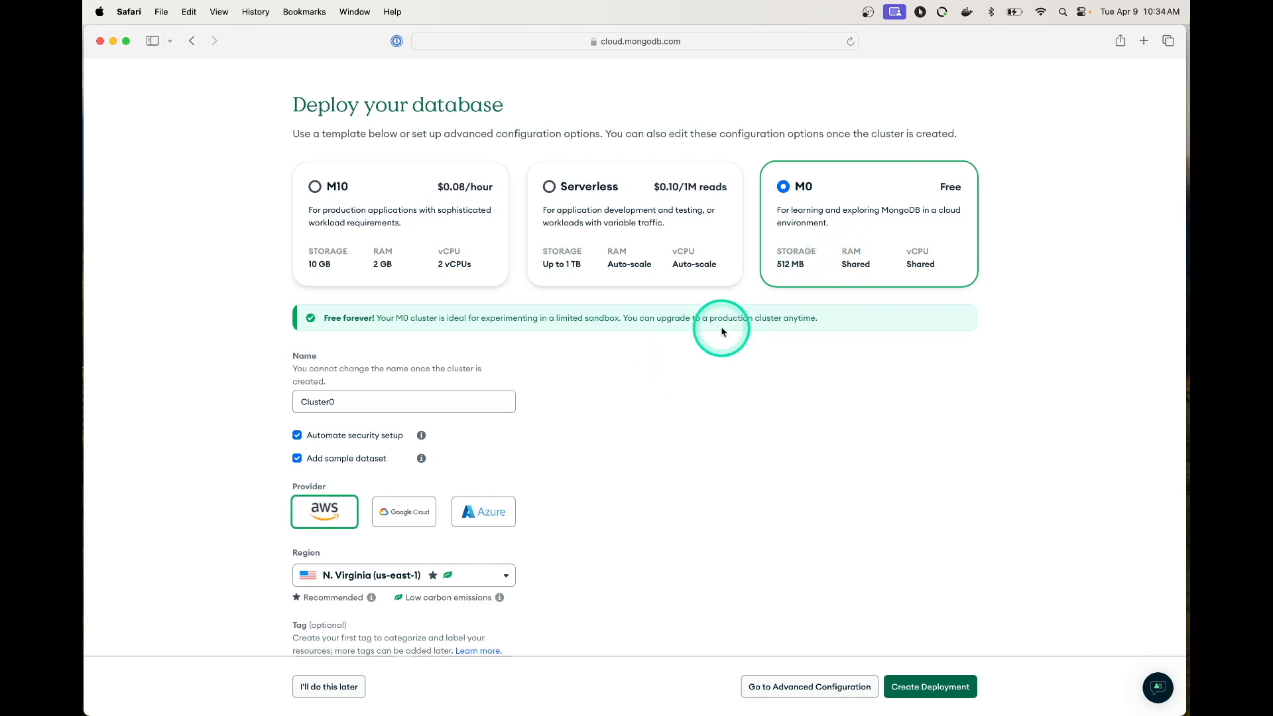
{"action": "scroll", "coordinate": [701, 376], "scroll_direction": "down", "scroll_amount": 2}
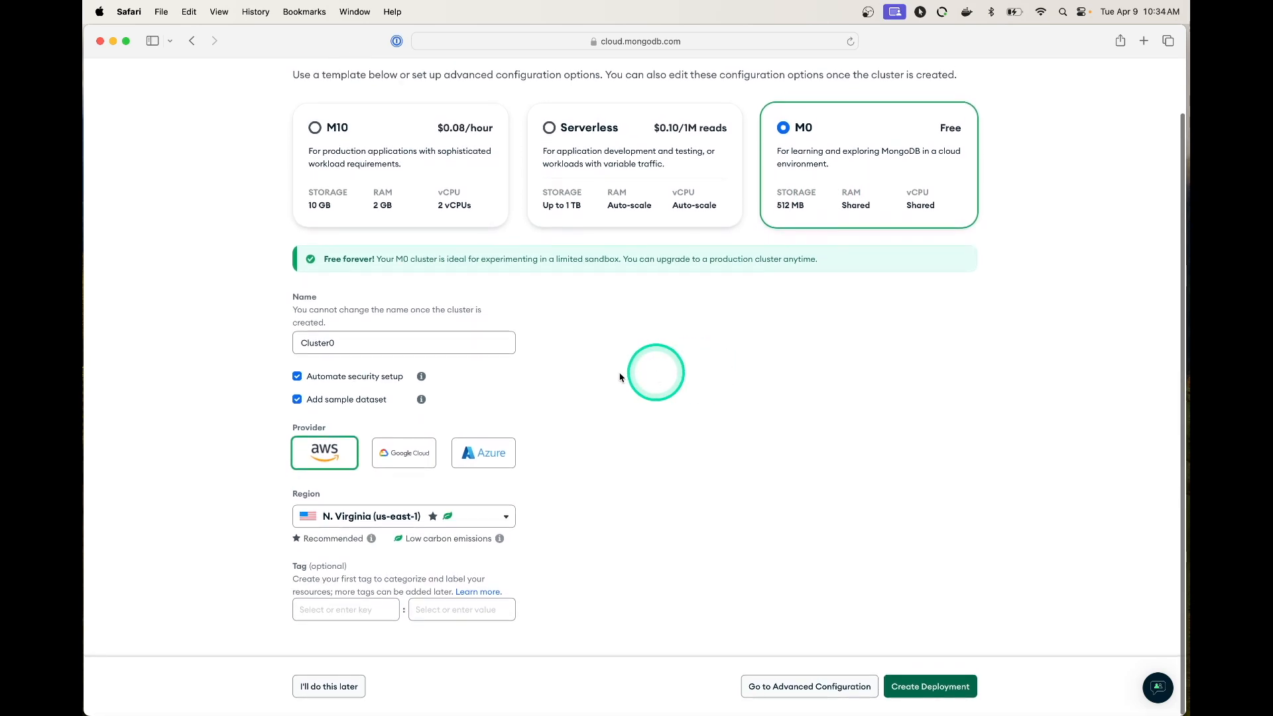
{"action": "left_click", "coordinate": [347, 342]}
{"action": "left_click", "coordinate": [232, 402]}
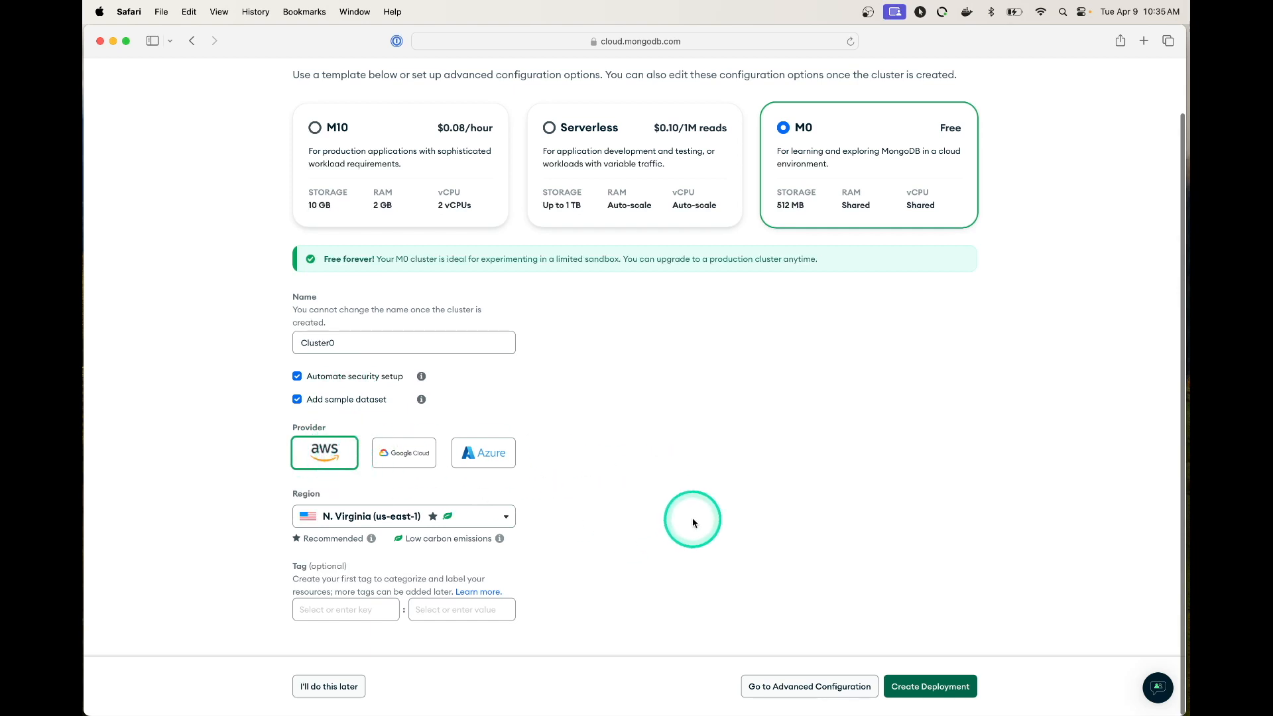
{"action": "left_click", "coordinate": [923, 686]}
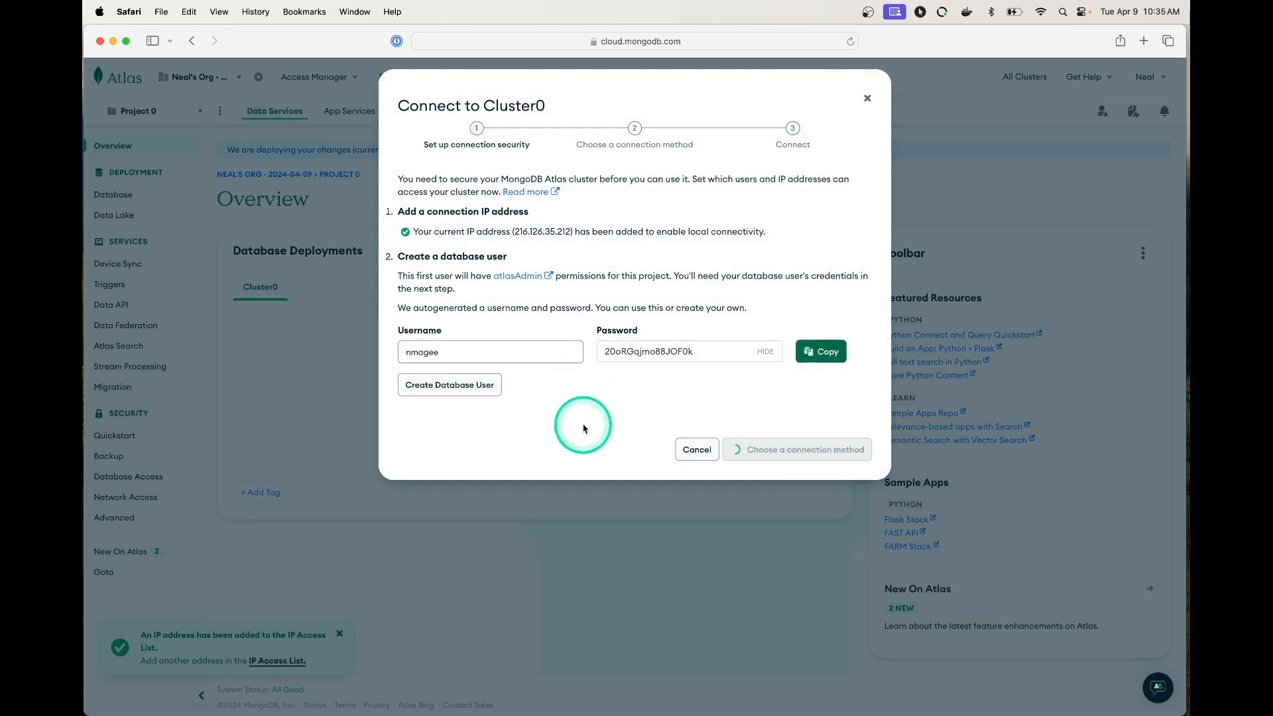
Capture a screenshot of the connection security dialog section that shows the database user's username and generated password.
{"action": "key", "text": "super+shift+5"}
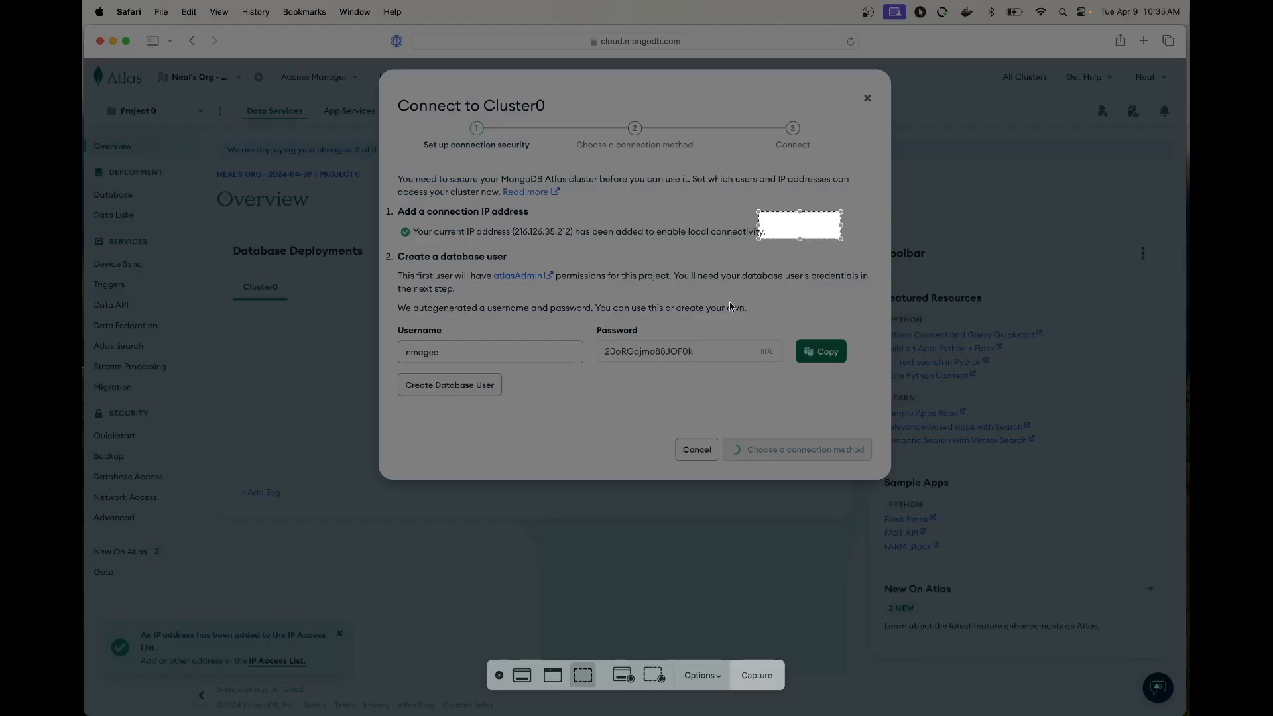
{"action": "left_click_drag", "start_coordinate": [790, 225], "coordinate": [903, 419]}
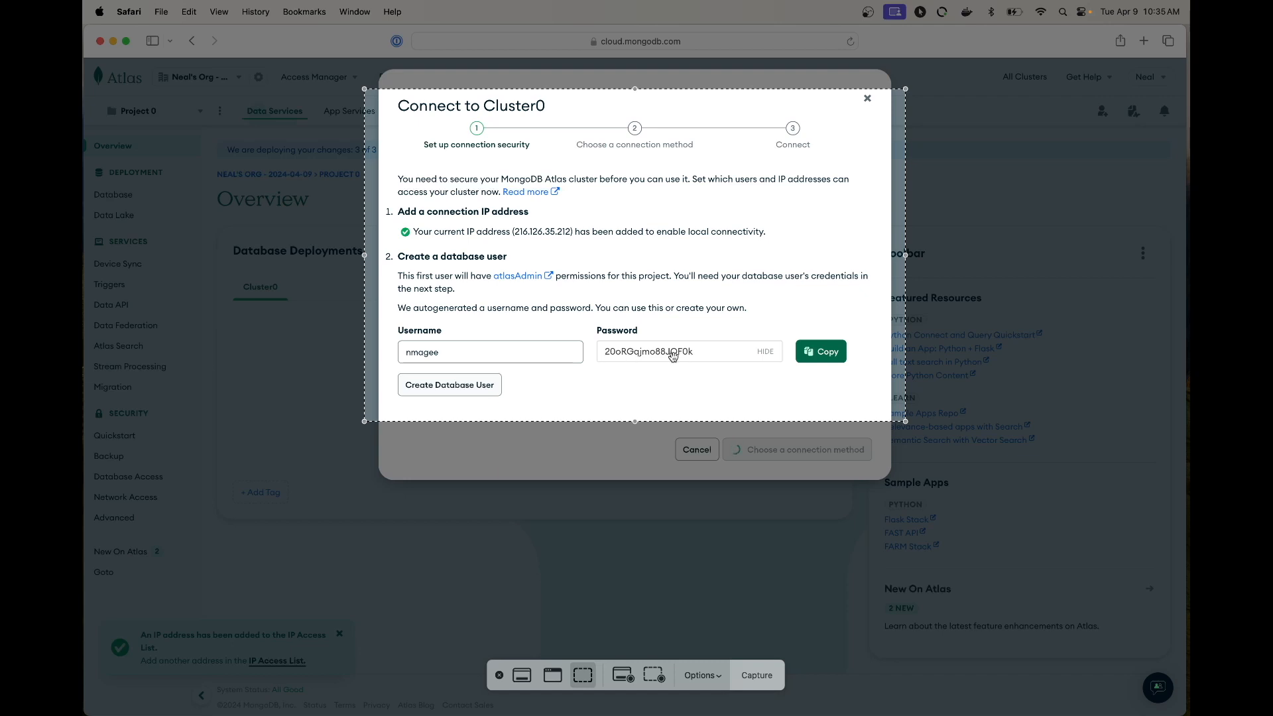
{"action": "left_click", "coordinate": [758, 675]}
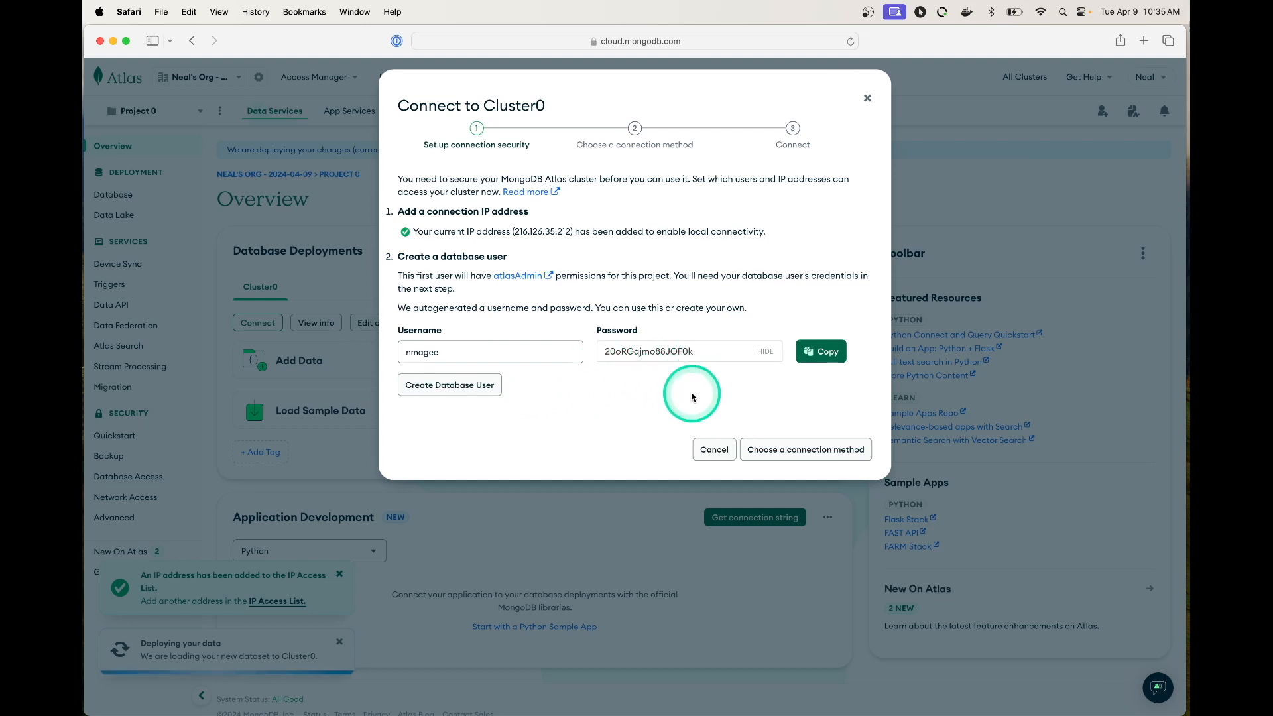
Create the database user with the filled-in credentials and continue to the choice of connection method.
{"action": "left_click", "coordinate": [783, 450]}
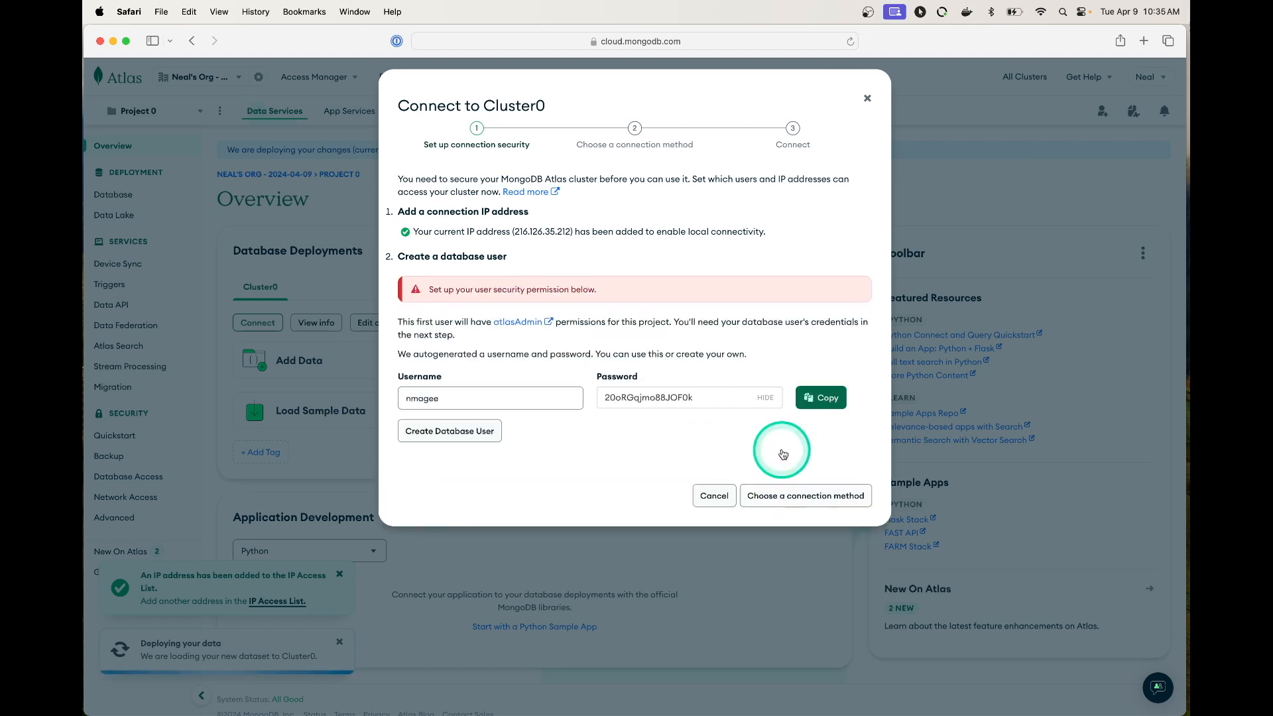
{"action": "left_click", "coordinate": [445, 432]}
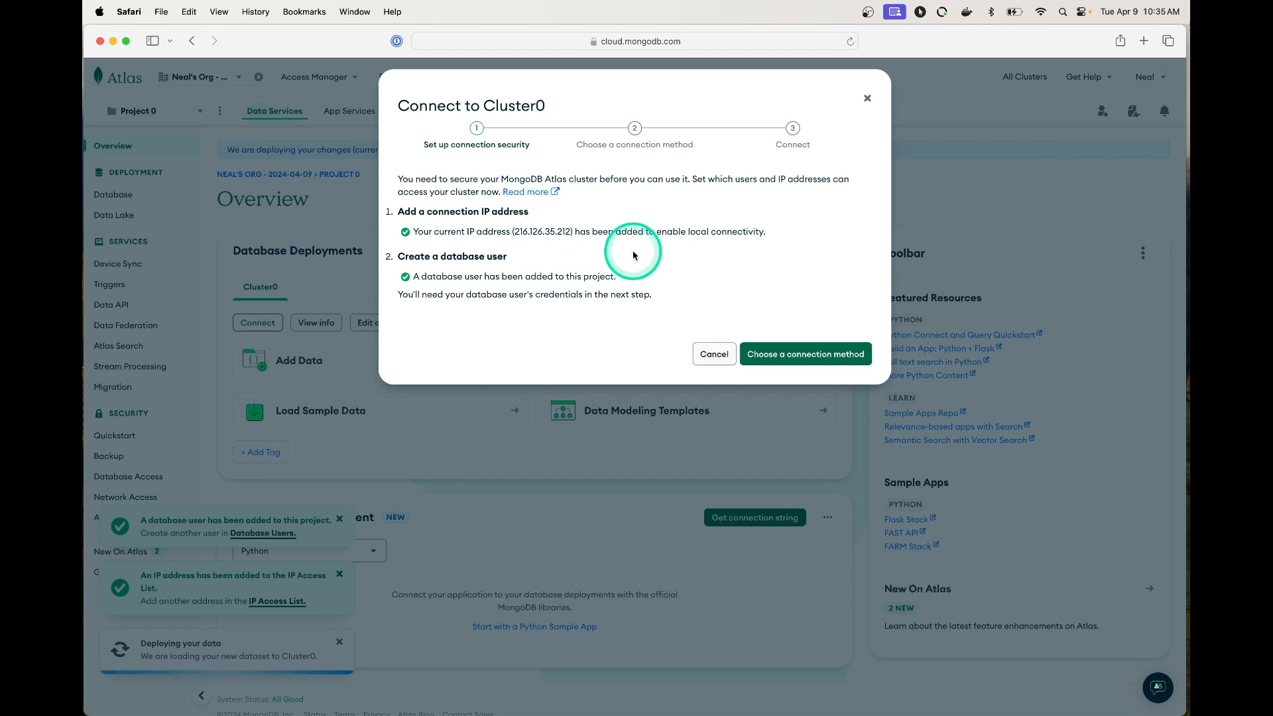
{"action": "left_click", "coordinate": [765, 353]}
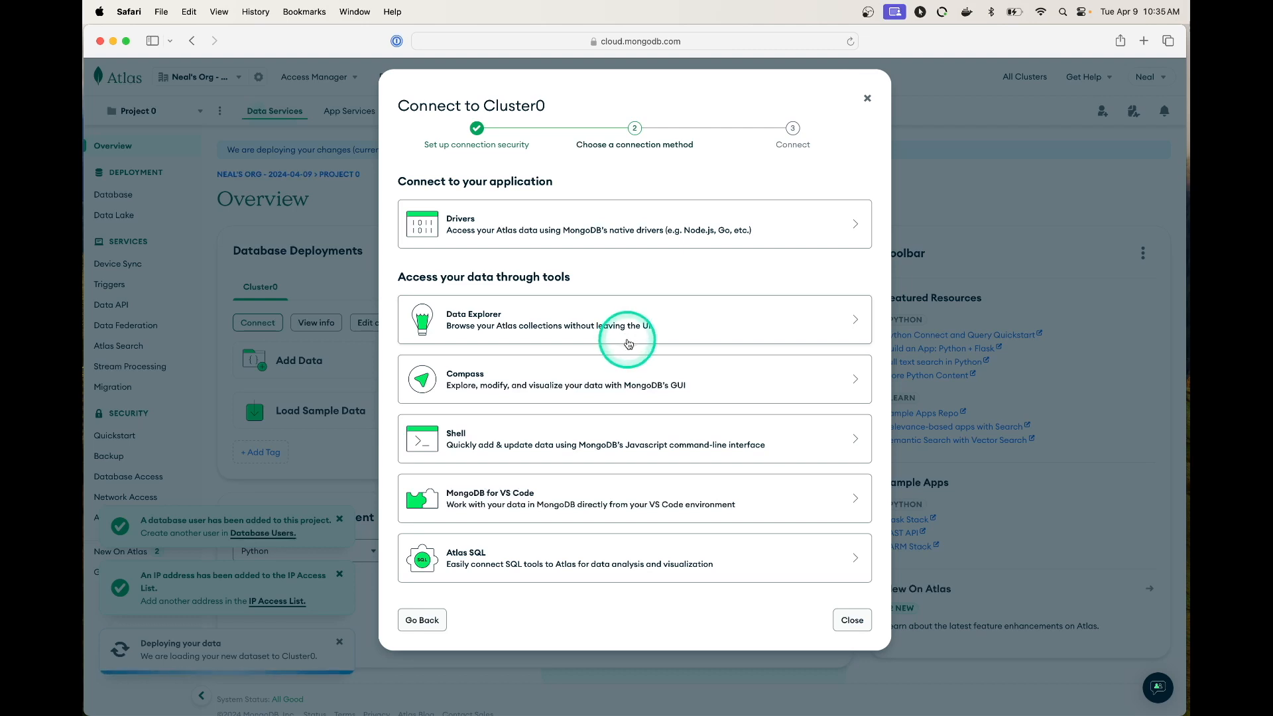
Choose Compass as the connection method and download Compass 1.42.5 for macOS 64-bit (10.14+), allowing downloads from cloud.mongodb.com.
{"action": "left_click", "coordinate": [635, 385]}
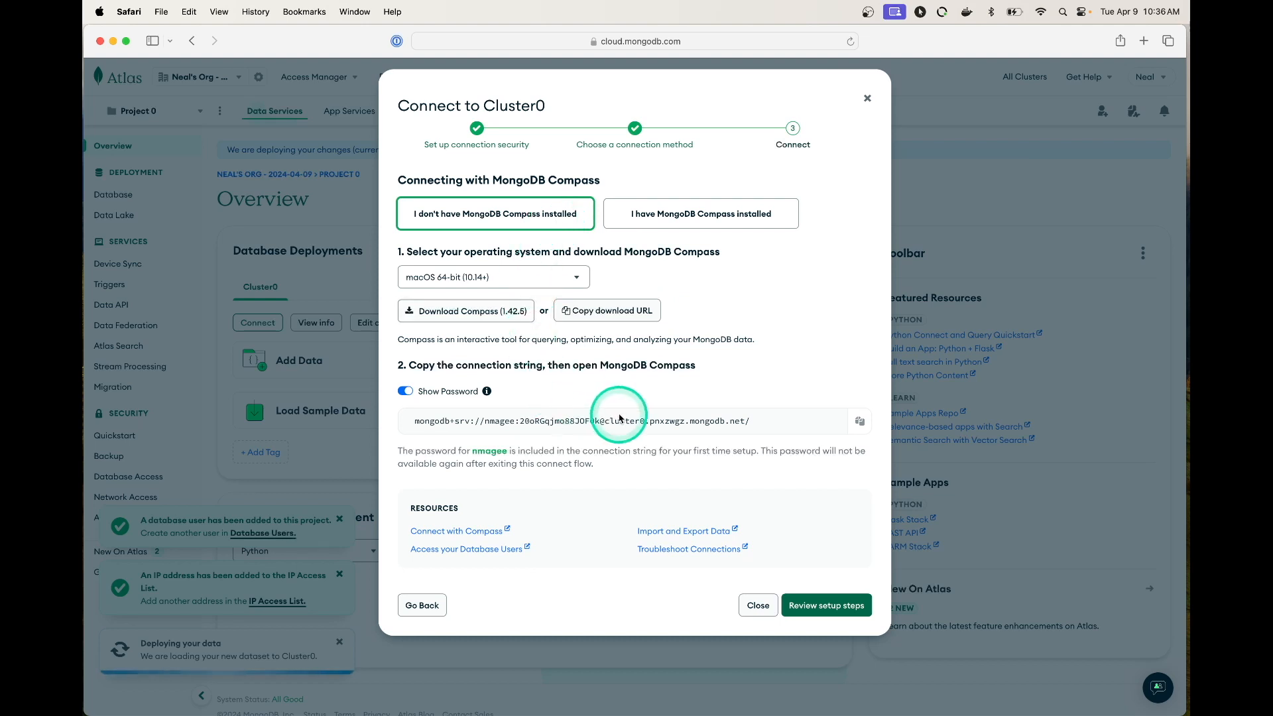
{"action": "left_click", "coordinate": [606, 316]}
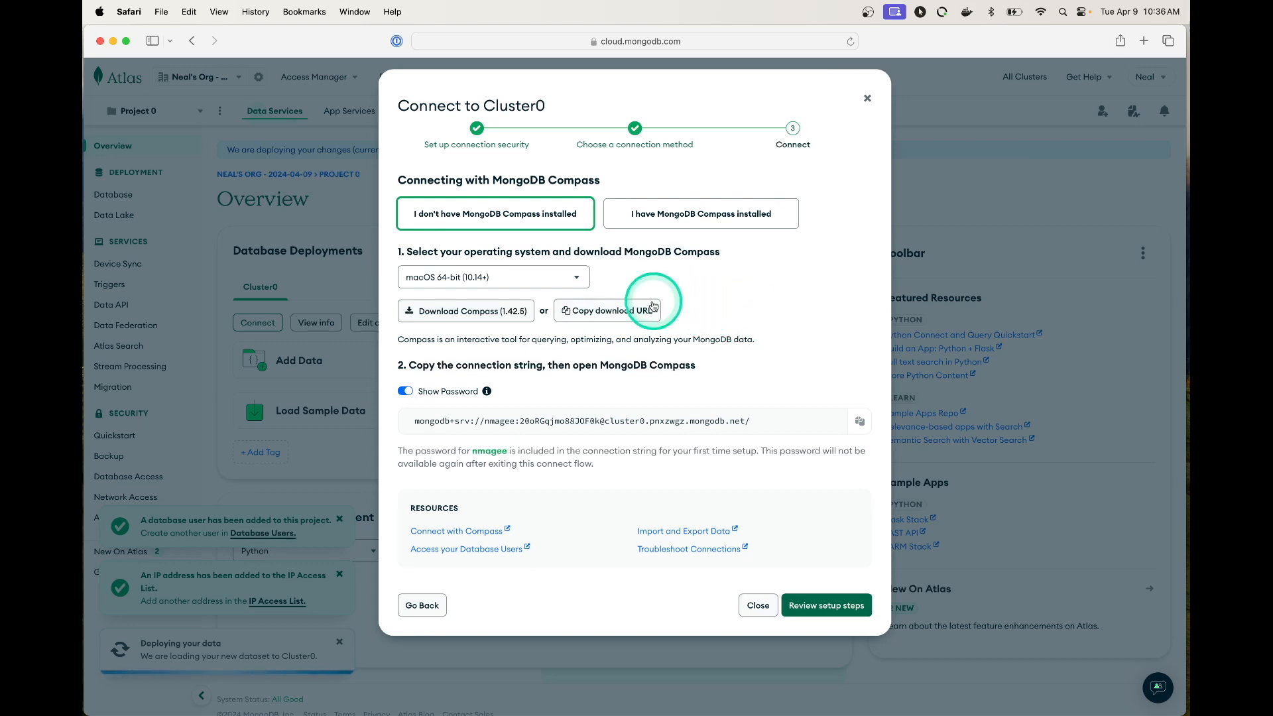
{"action": "left_click", "coordinate": [502, 313]}
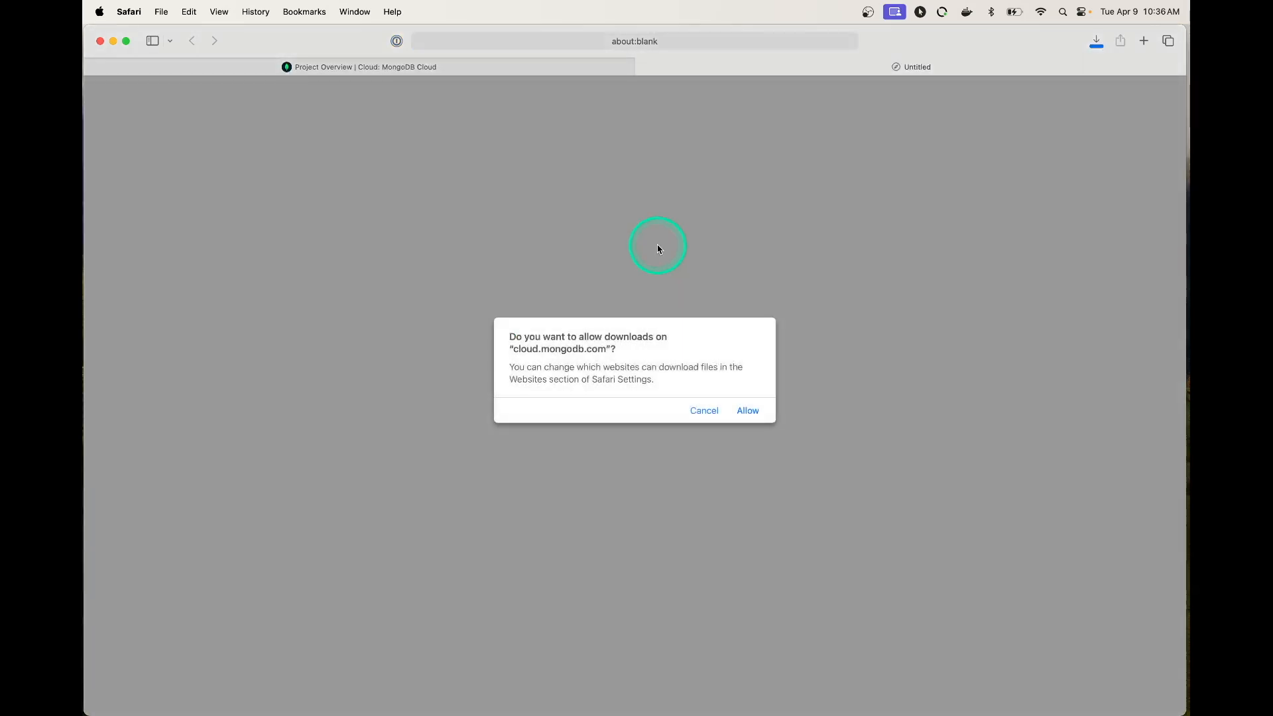
{"action": "left_click", "coordinate": [747, 409]}
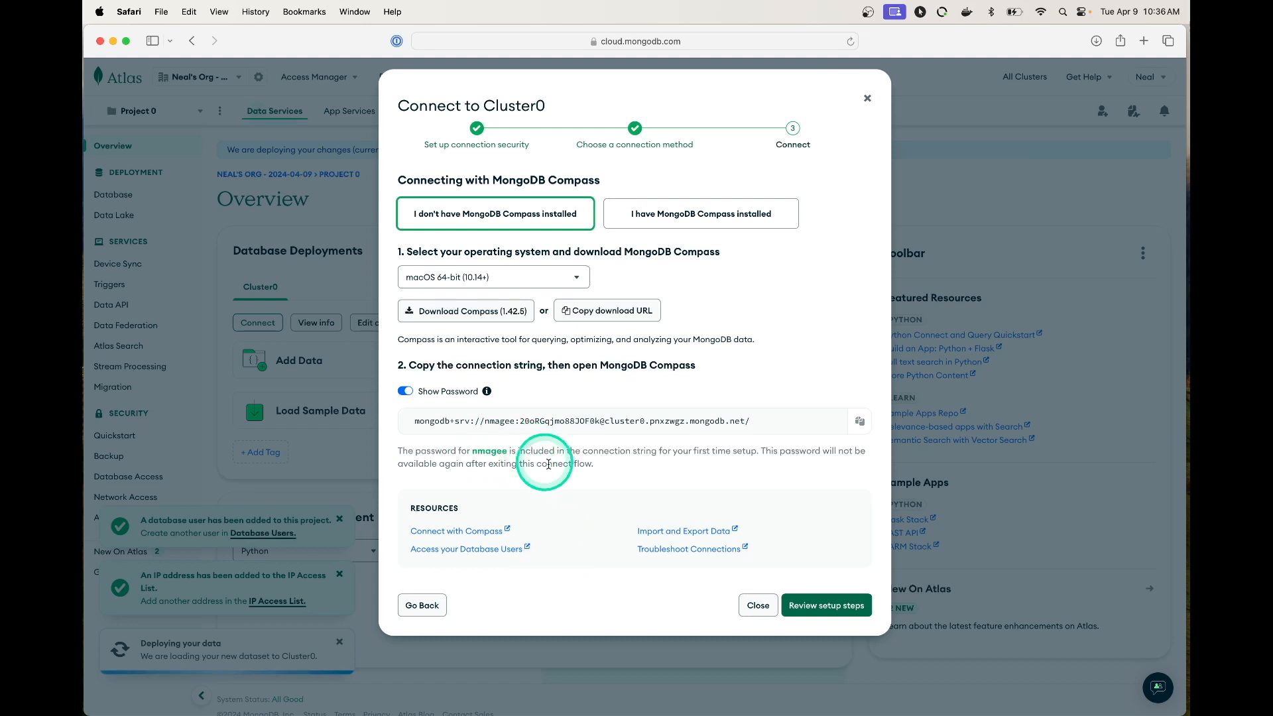
Capture a screenshot cropped to the Compass connection string section and its password note.
{"action": "key", "text": "super+shift+5"}
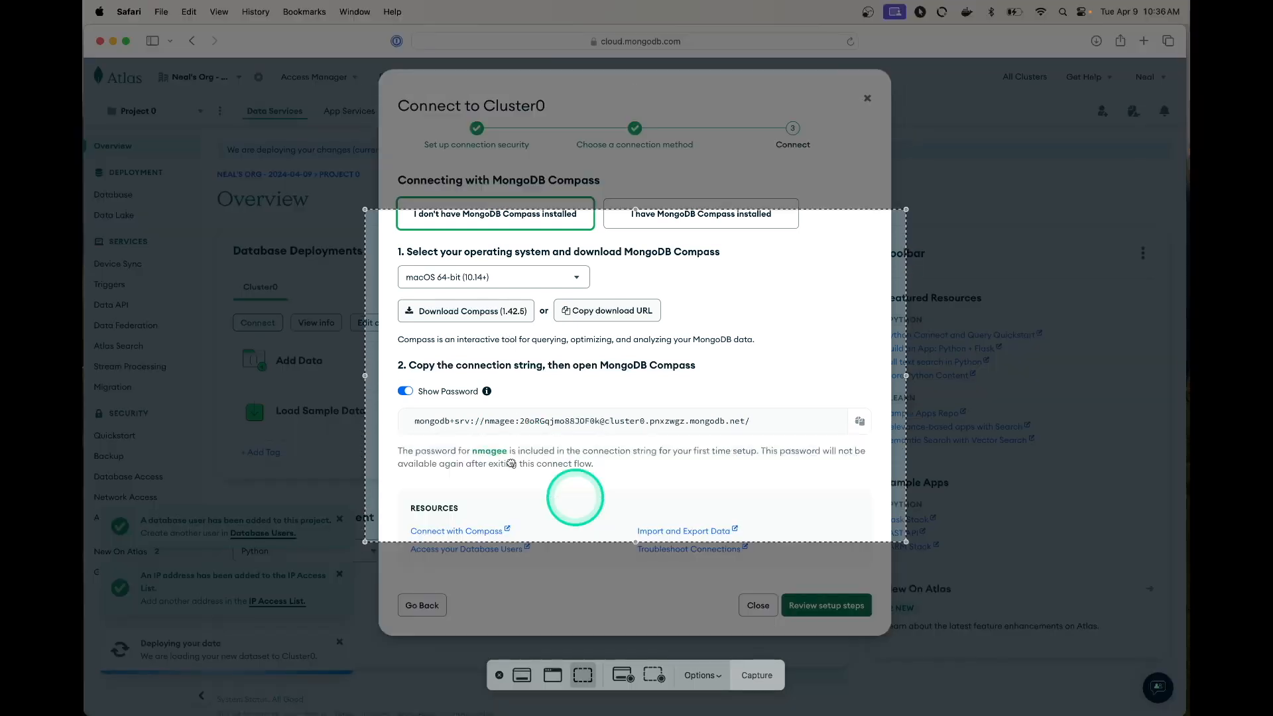
{"action": "left_click_drag", "start_coordinate": [505, 530], "coordinate": [498, 552]}
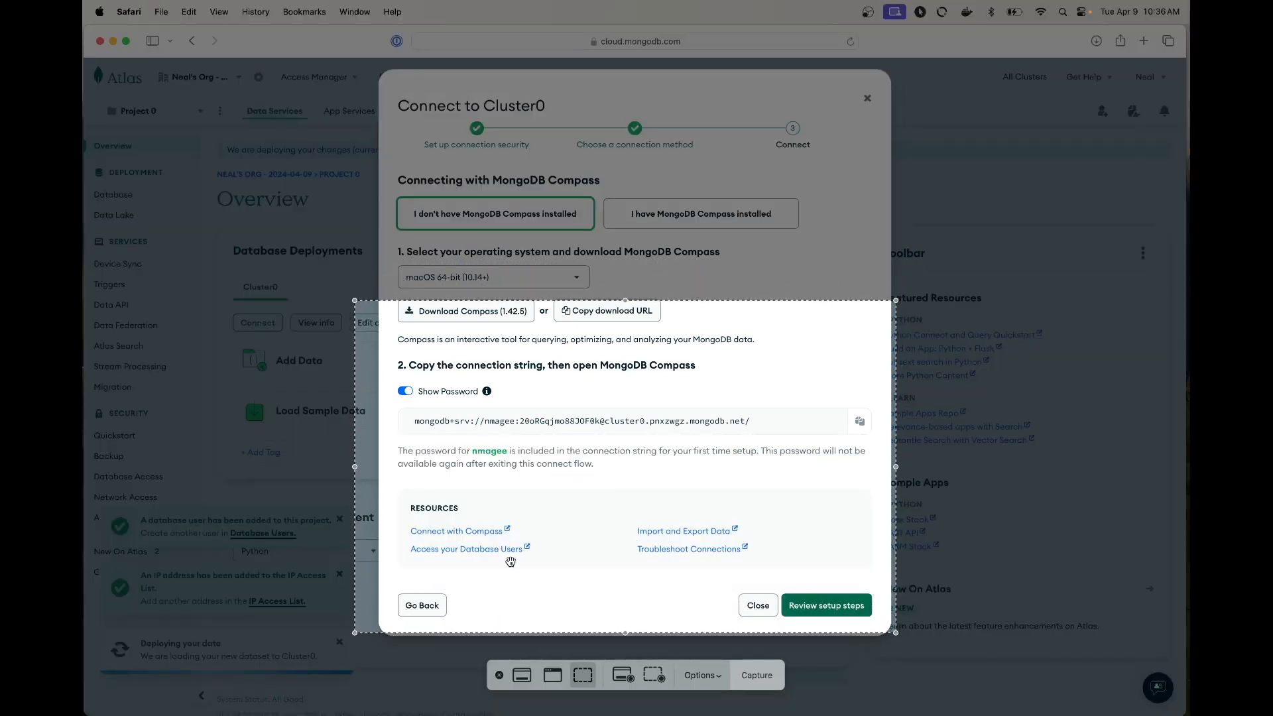
{"action": "left_click_drag", "start_coordinate": [623, 632], "coordinate": [621, 480]}
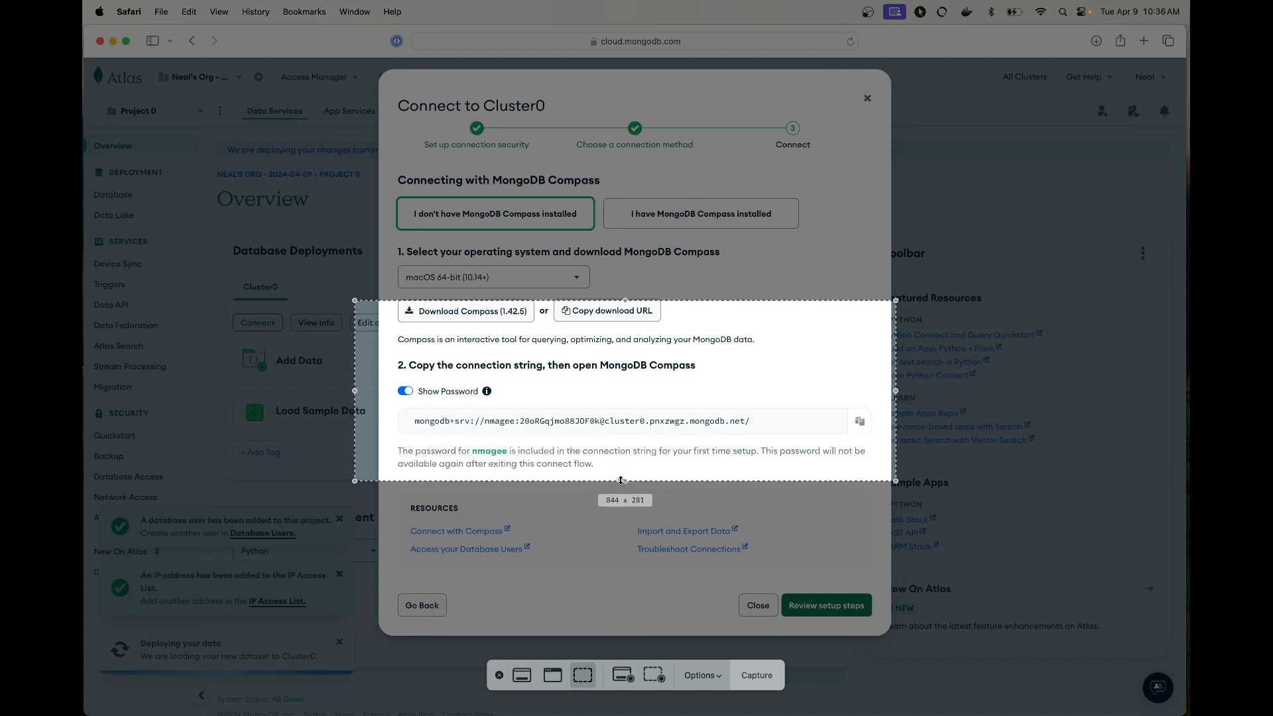
{"action": "left_click_drag", "start_coordinate": [624, 301], "coordinate": [628, 355]}
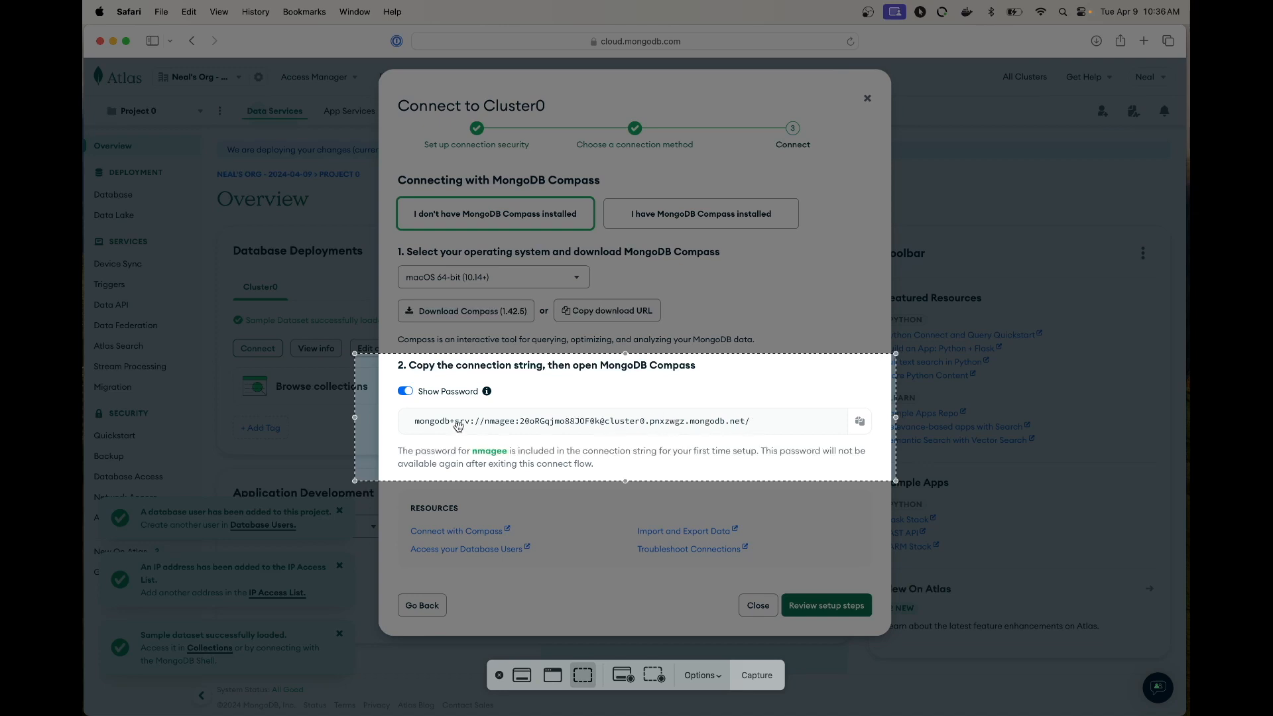
{"action": "left_click", "coordinate": [758, 675]}
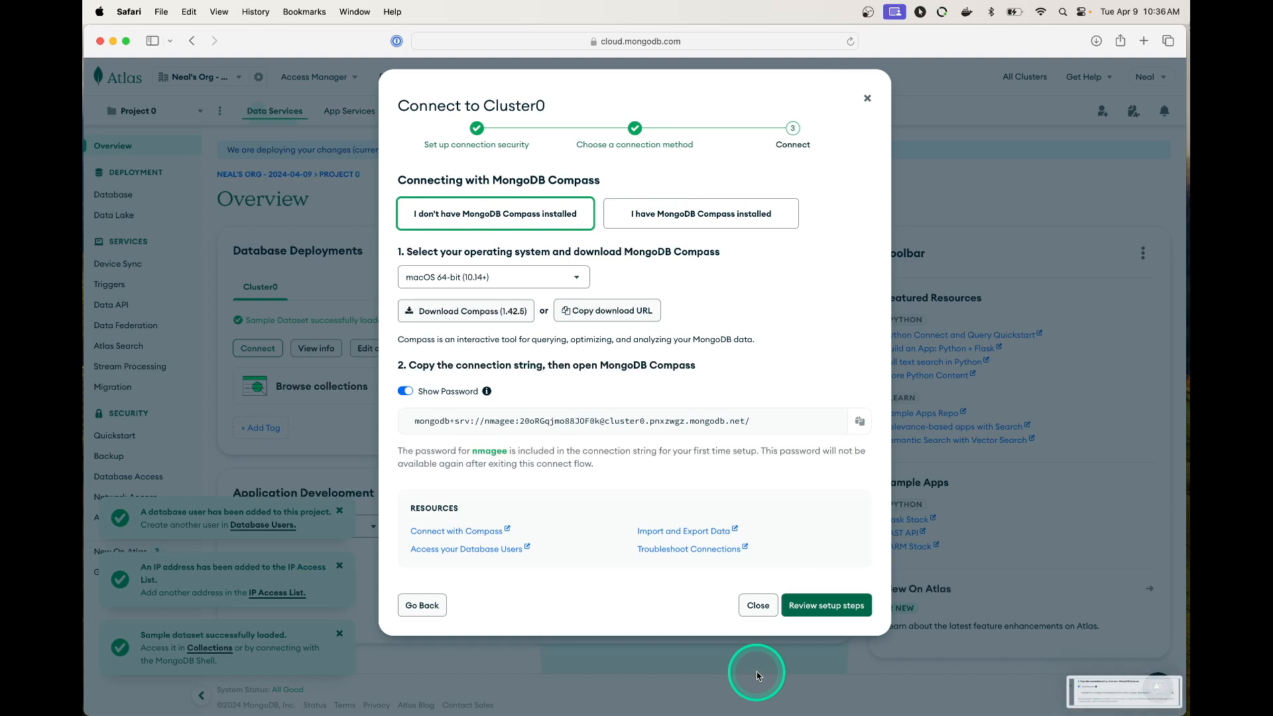
Switch to the Shell connection method and examine its operating system options, the macOS install command and the mongosh connection string.
{"action": "left_click", "coordinate": [421, 607]}
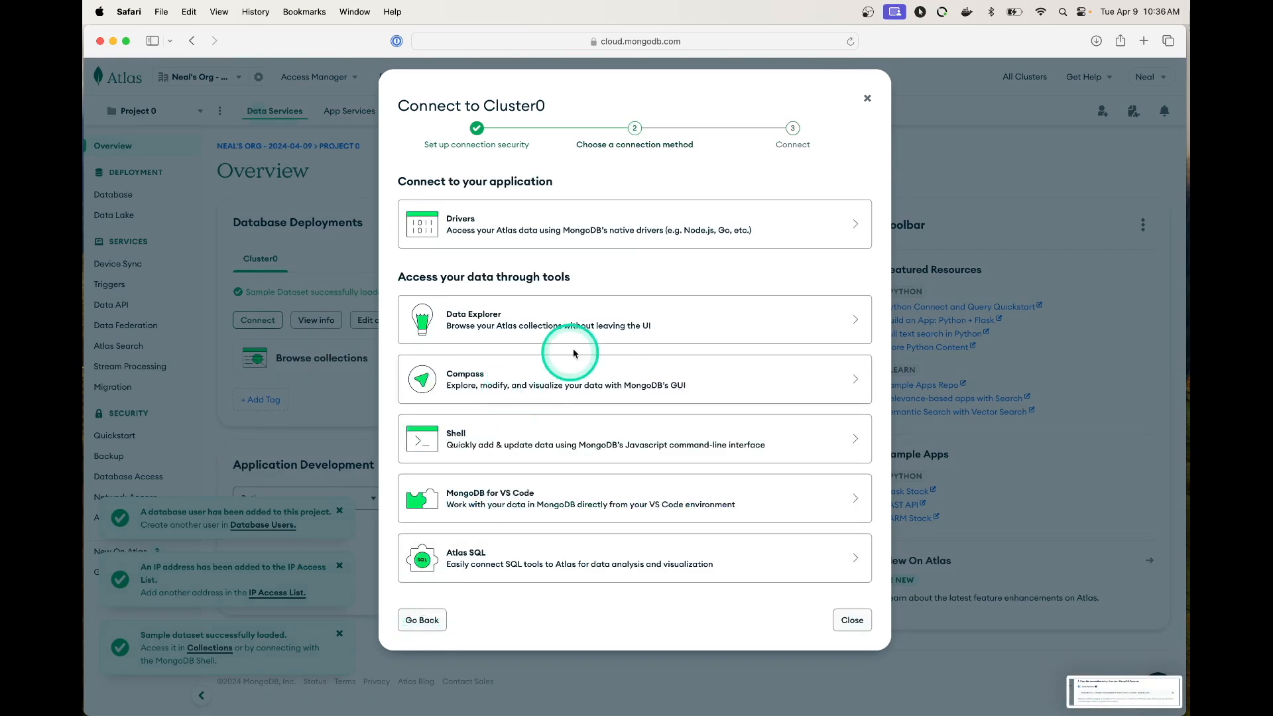
{"action": "left_click", "coordinate": [613, 441]}
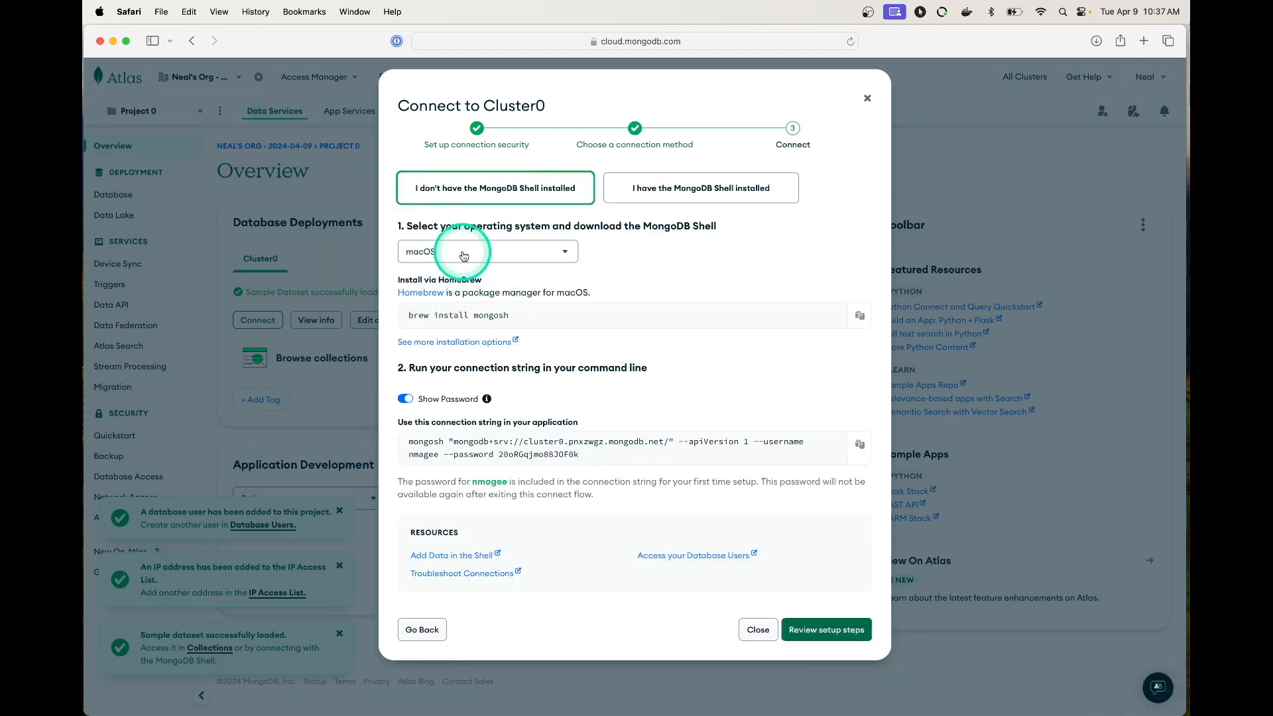
{"action": "left_click", "coordinate": [488, 251]}
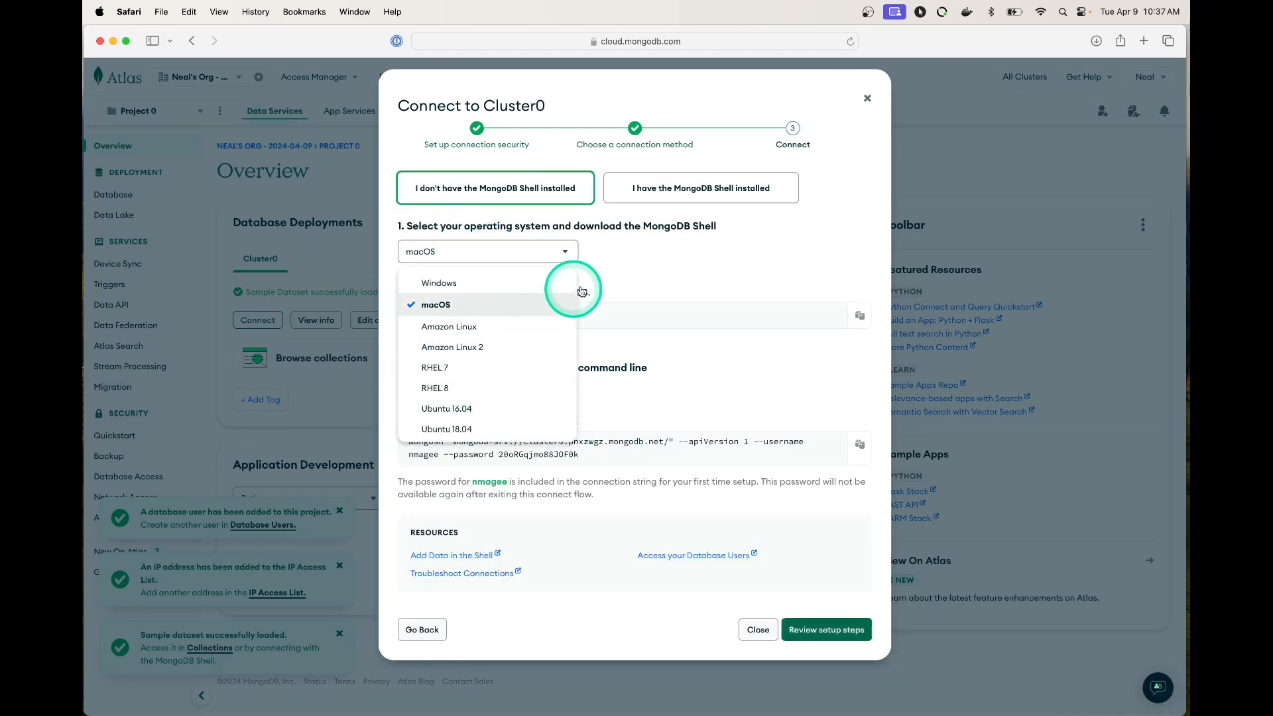
{"action": "left_click", "coordinate": [626, 265]}
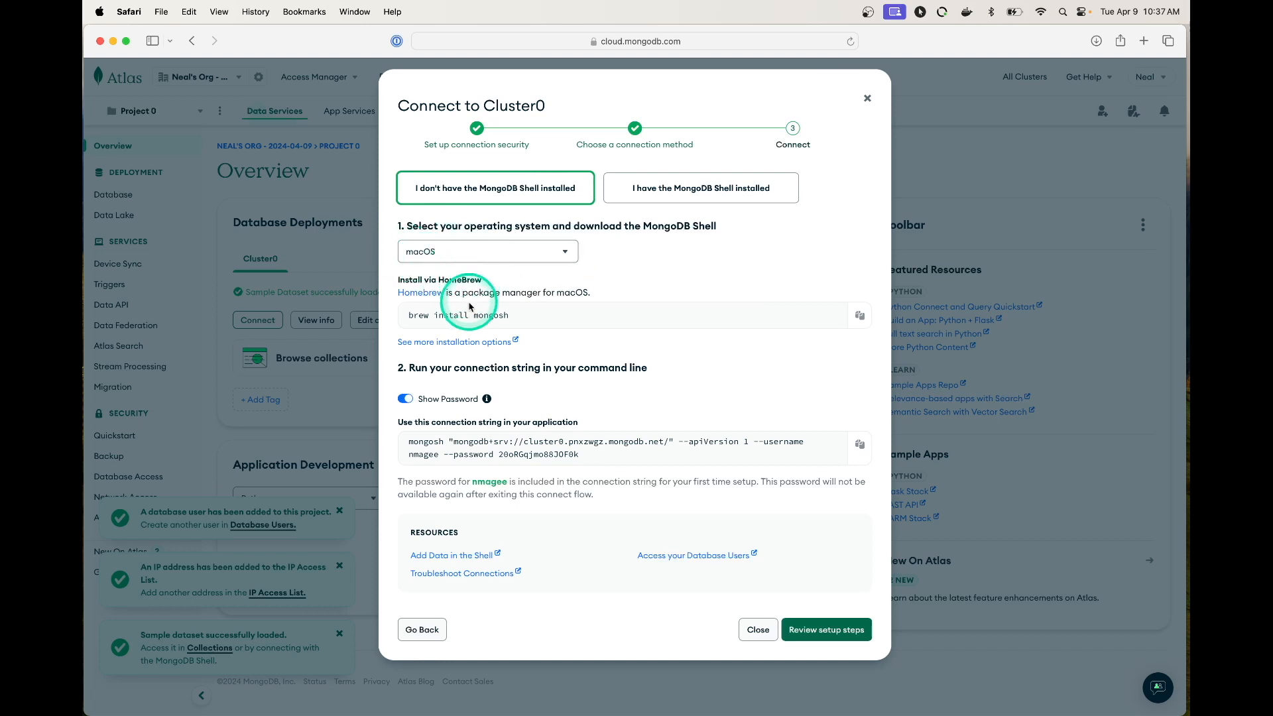
{"action": "left_click_drag", "start_coordinate": [407, 315], "coordinate": [530, 321]}
{"action": "left_click", "coordinate": [531, 321]}
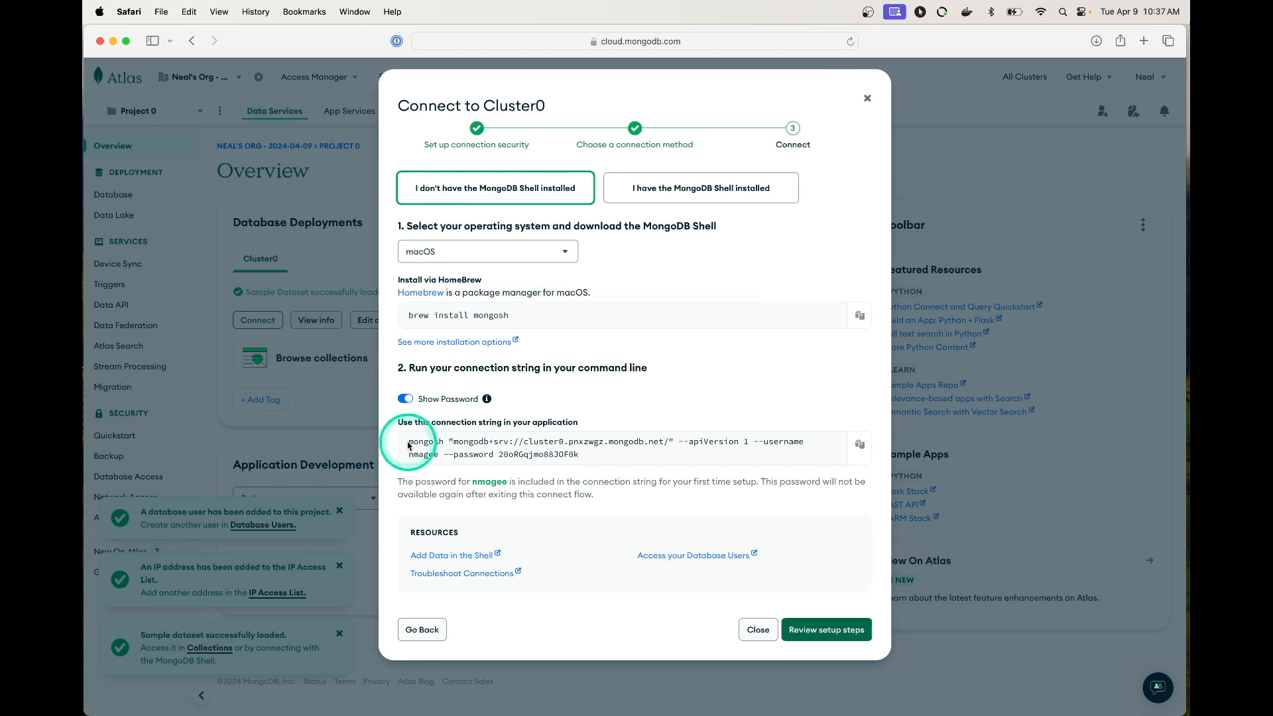
{"action": "left_click_drag", "start_coordinate": [445, 440], "coordinate": [577, 452]}
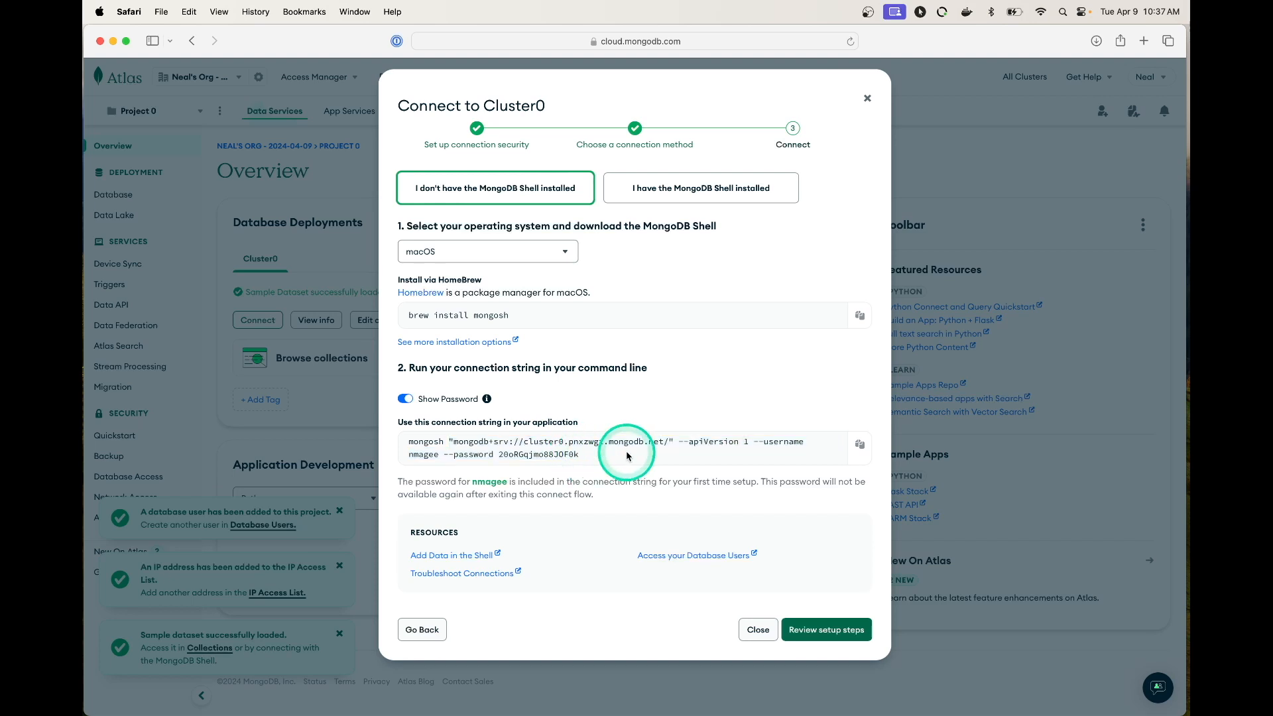
Capture a screenshot covering the MongoDB Shell install command and the mongosh connection string.
{"action": "key", "text": "super+shift+5"}
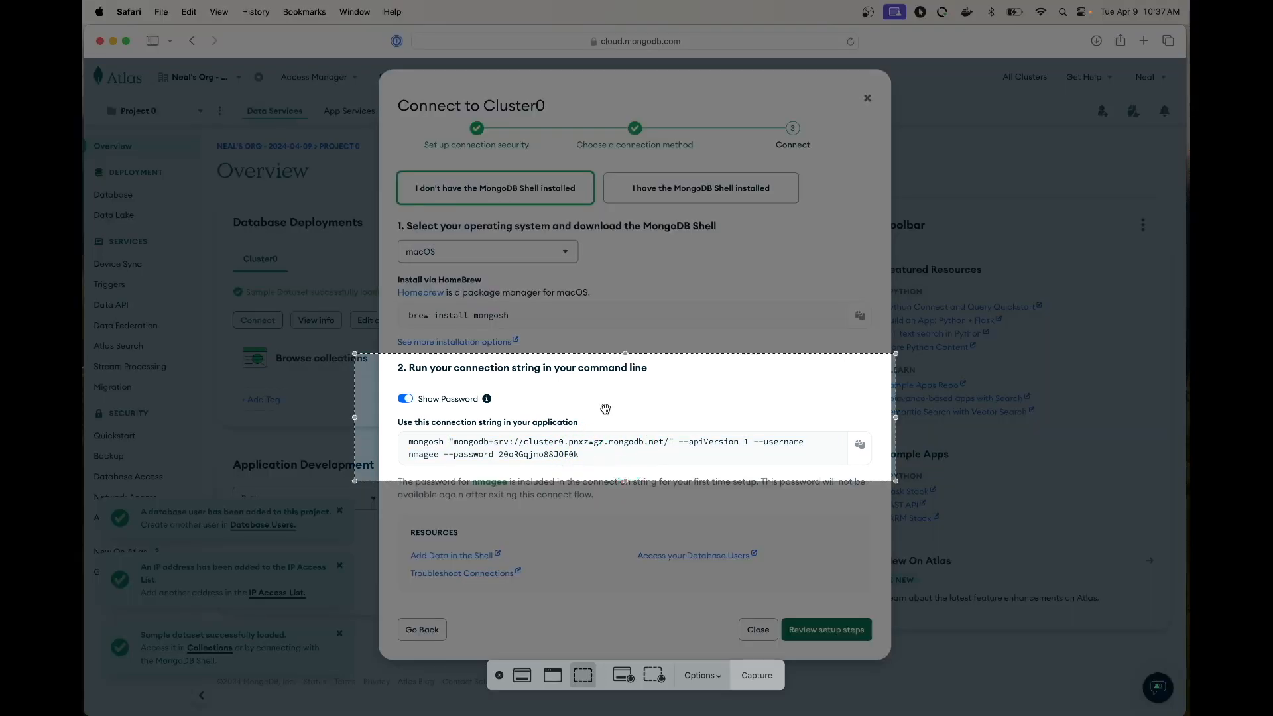
{"action": "left_click_drag", "start_coordinate": [625, 350], "coordinate": [631, 269]}
{"action": "left_click_drag", "start_coordinate": [627, 479], "coordinate": [626, 505]}
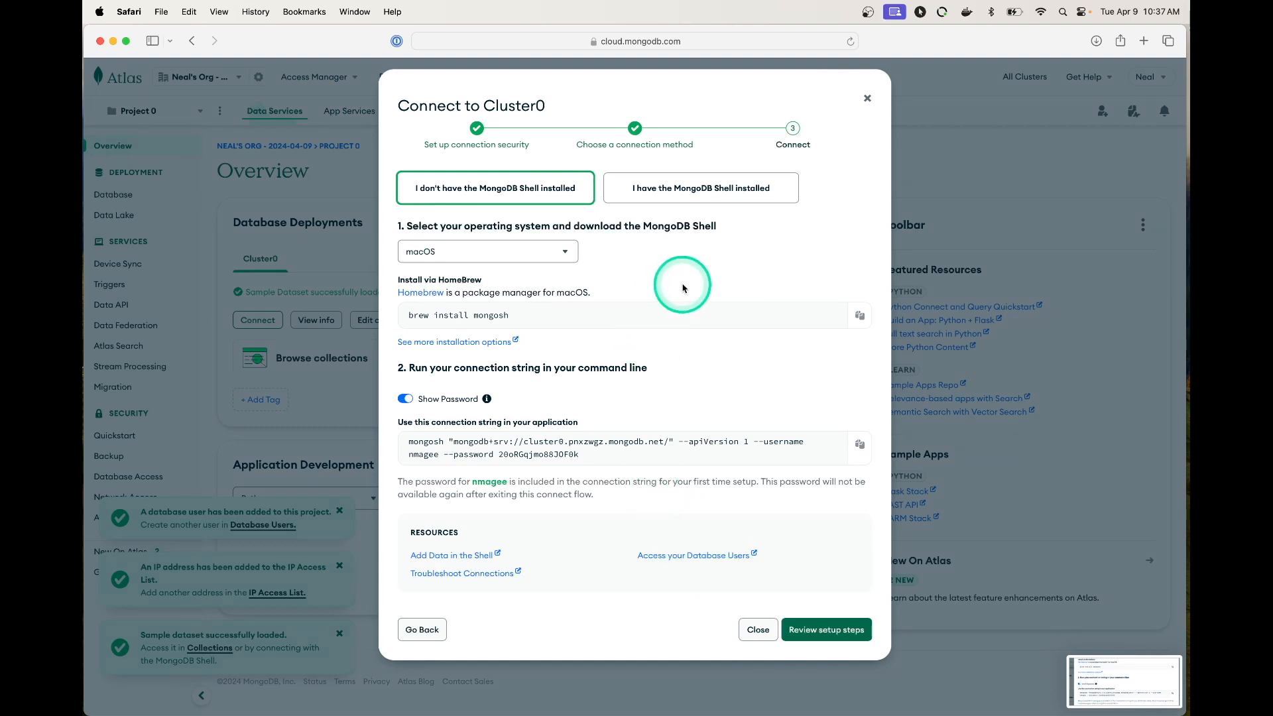
Review the setup steps, finish the Cluster0 connection wizard and dismiss the sample dataset and database user notifications.
{"action": "left_click", "coordinate": [825, 629]}
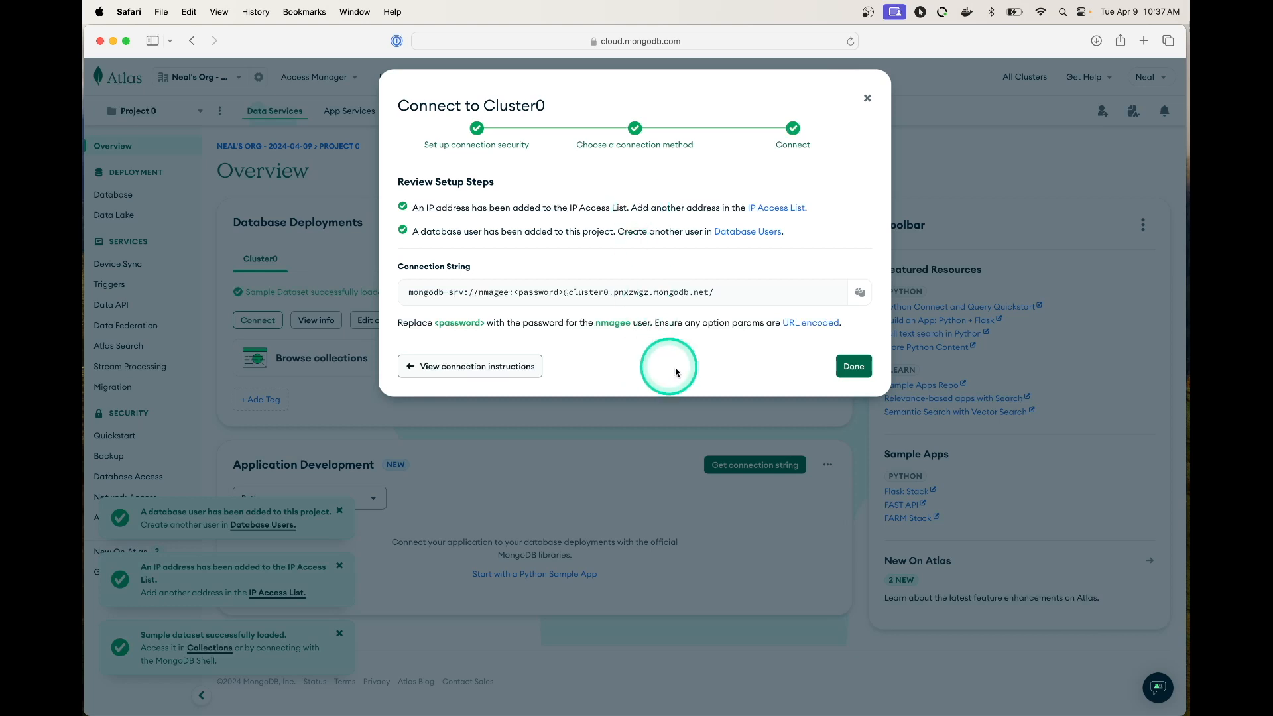
{"action": "left_click", "coordinate": [852, 366]}
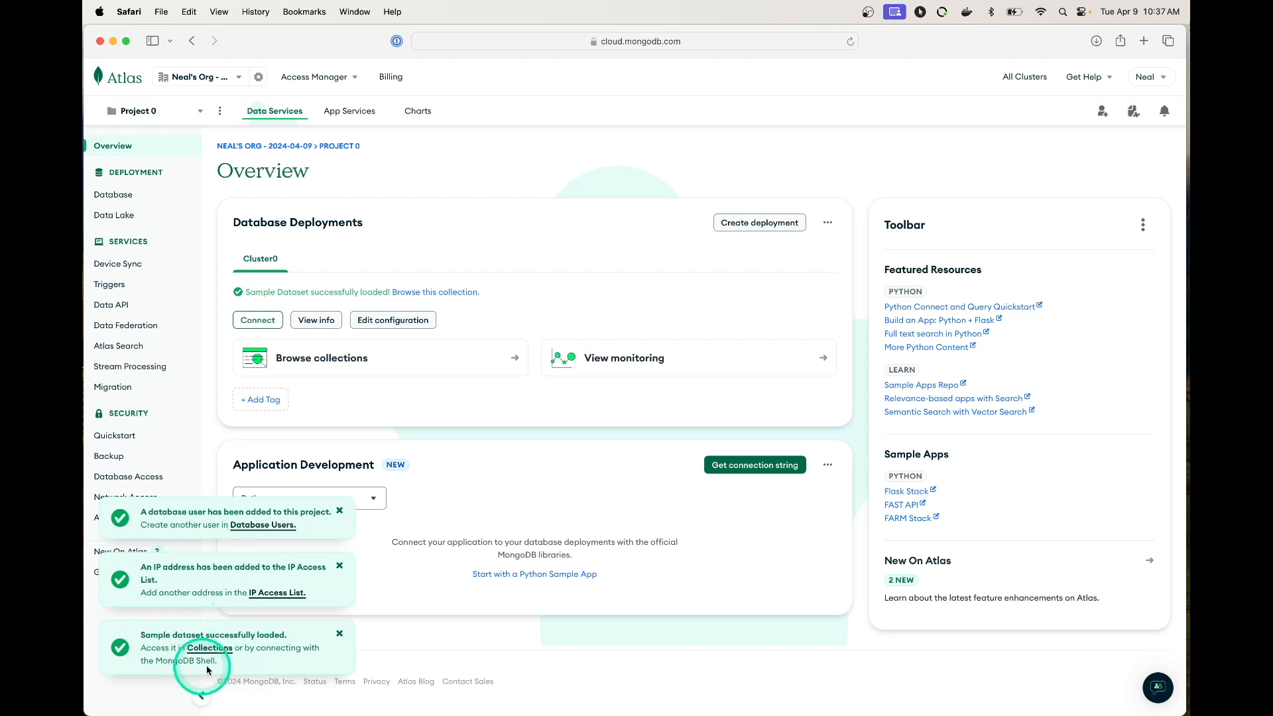
{"action": "left_click", "coordinate": [339, 635]}
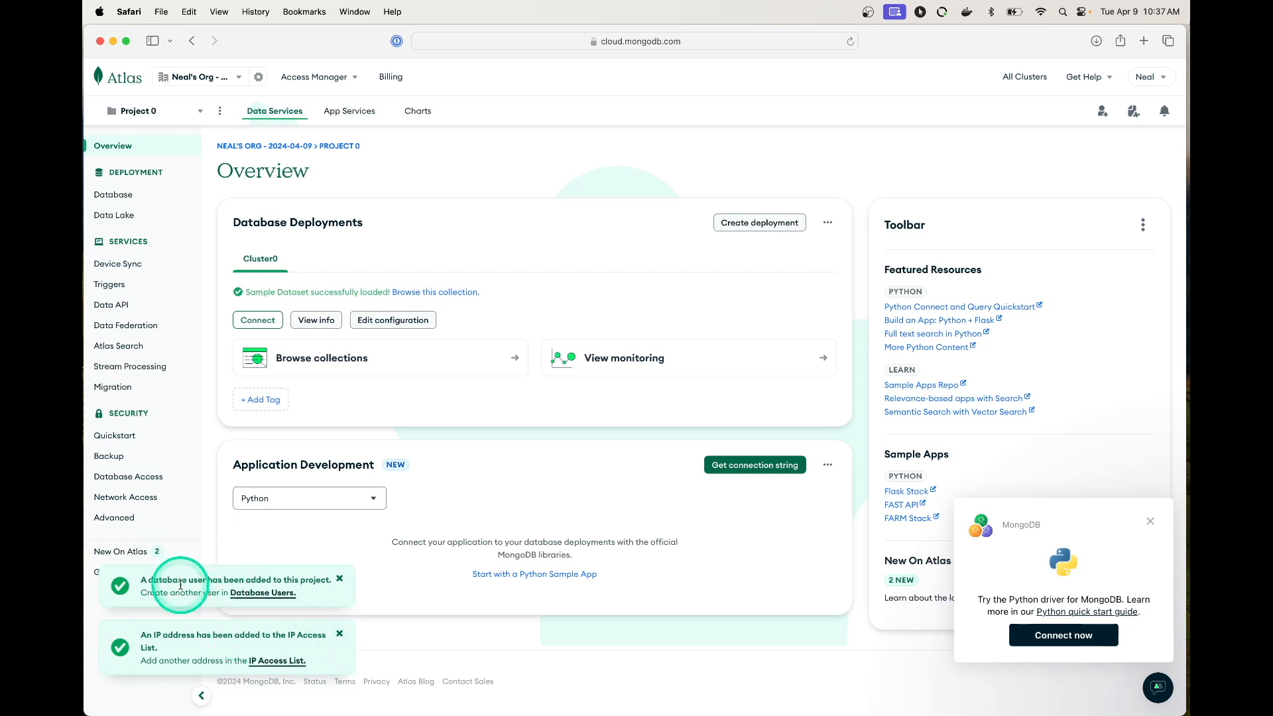
{"action": "left_click", "coordinate": [339, 579]}
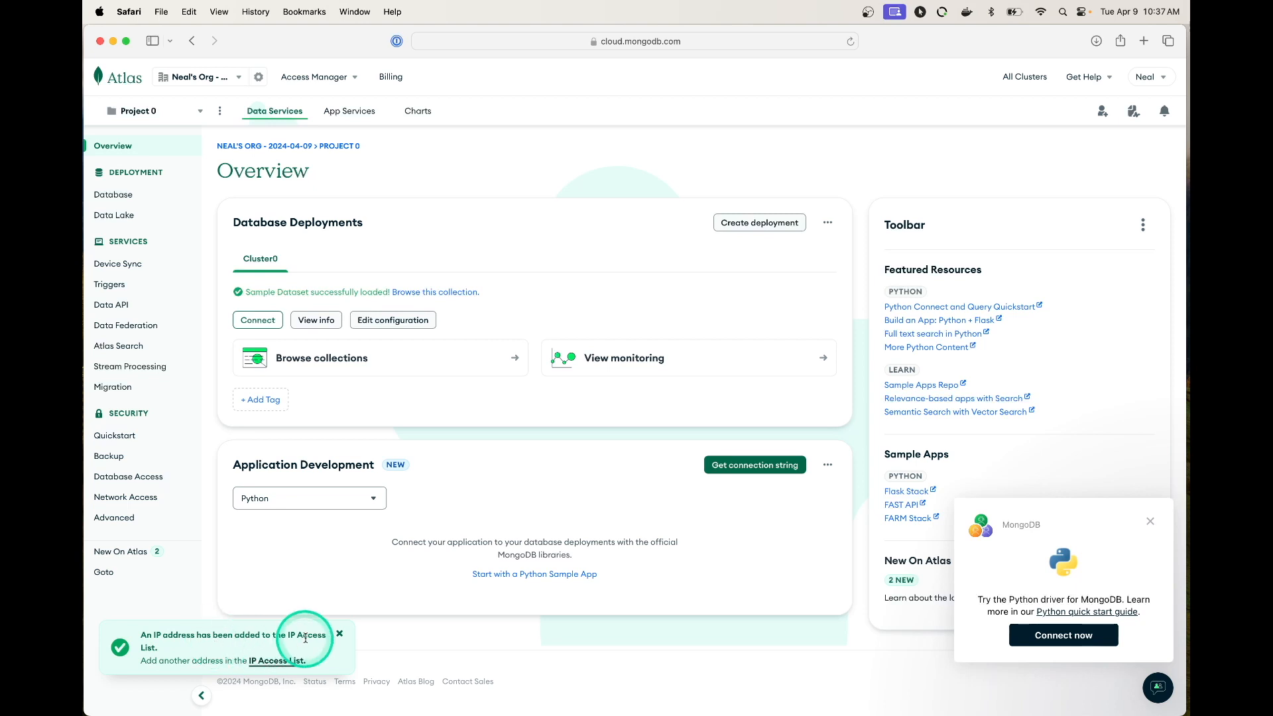
Open the project's IP access list and change the existing entry's address range to 216.126.0.0/16.
{"action": "left_click", "coordinate": [274, 663]}
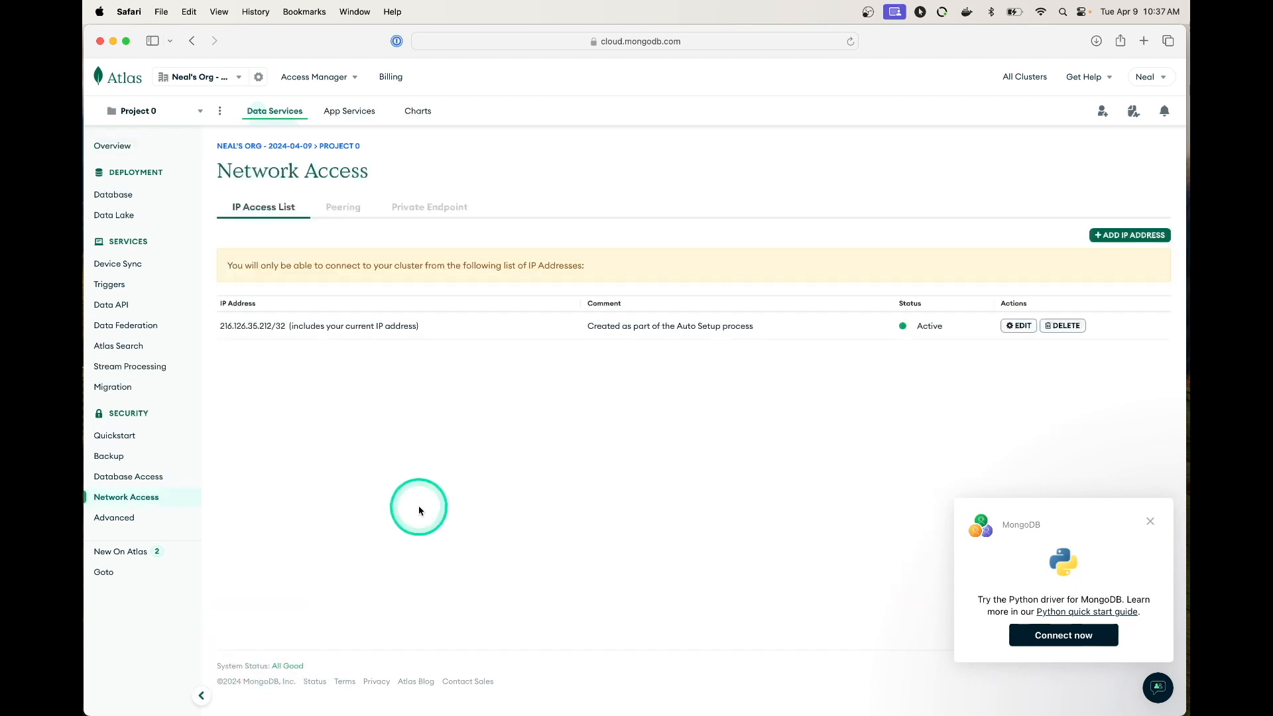
{"action": "left_click", "coordinate": [1020, 327]}
{"action": "left_click", "coordinate": [667, 205]}
{"action": "left_click_drag", "start_coordinate": [663, 204], "coordinate": [568, 201]}
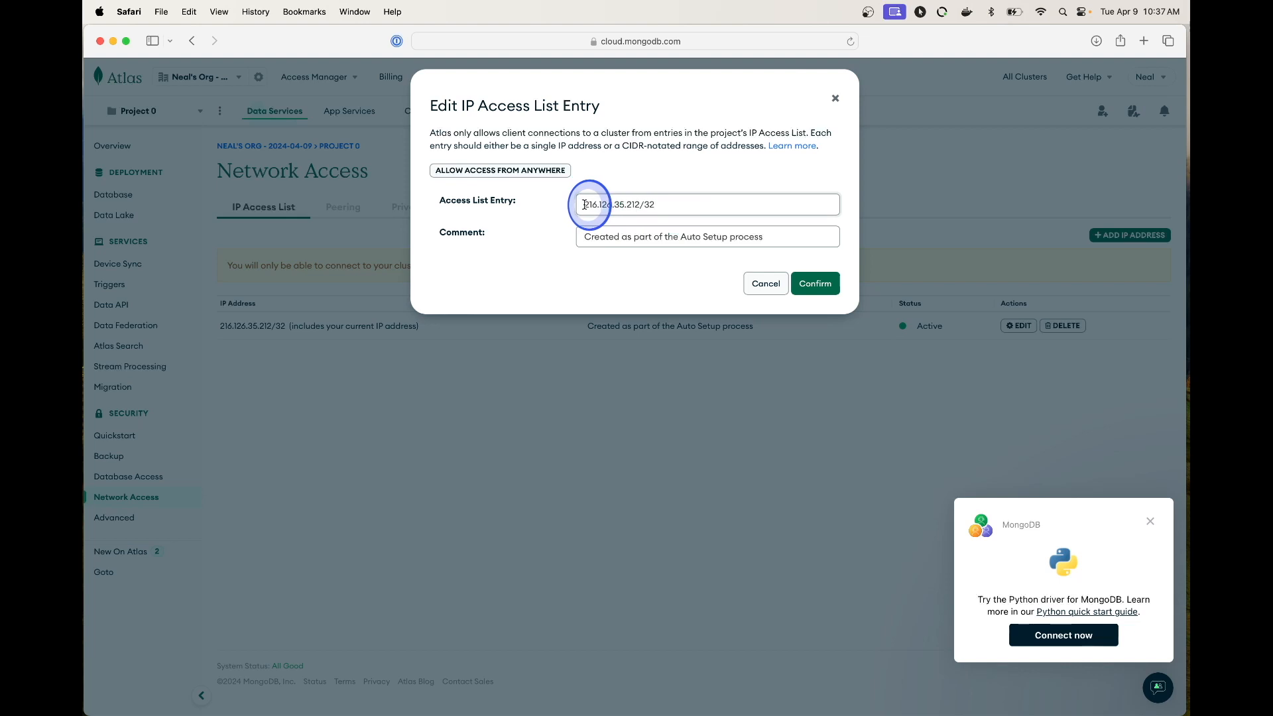
{"action": "left_click", "coordinate": [677, 202]}
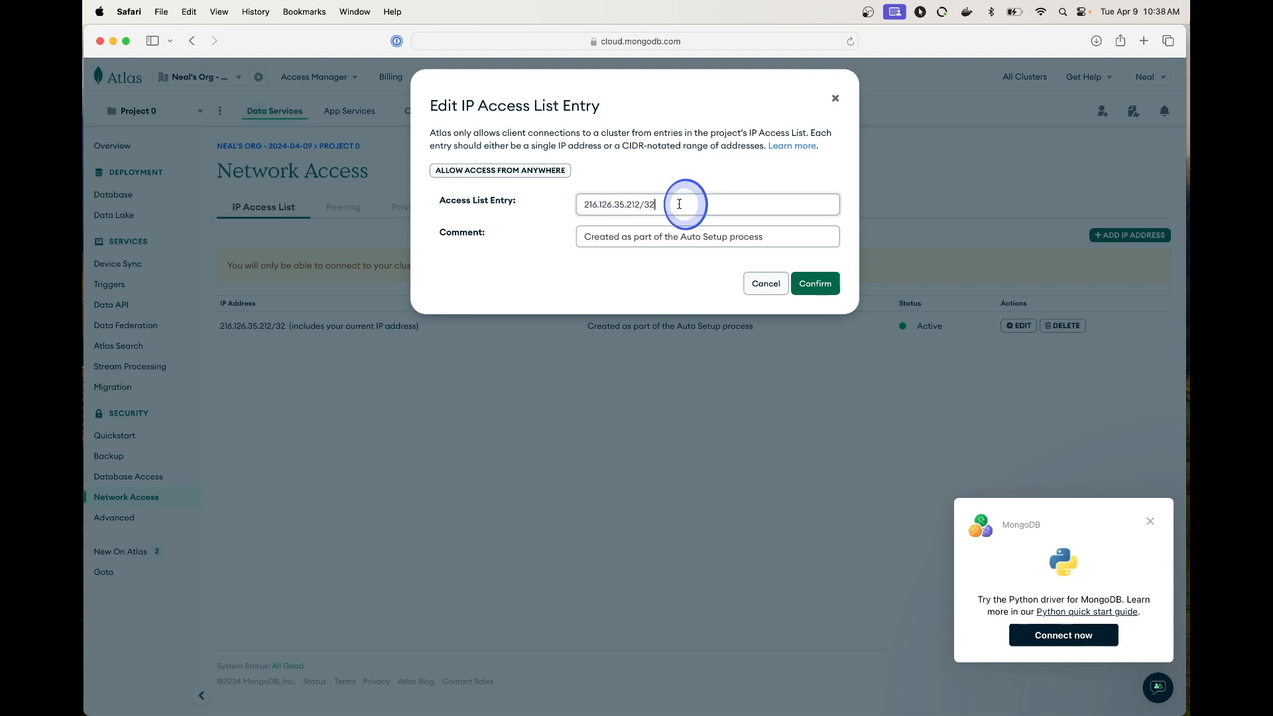
{"action": "left_click_drag", "start_coordinate": [679, 205], "coordinate": [553, 204]}
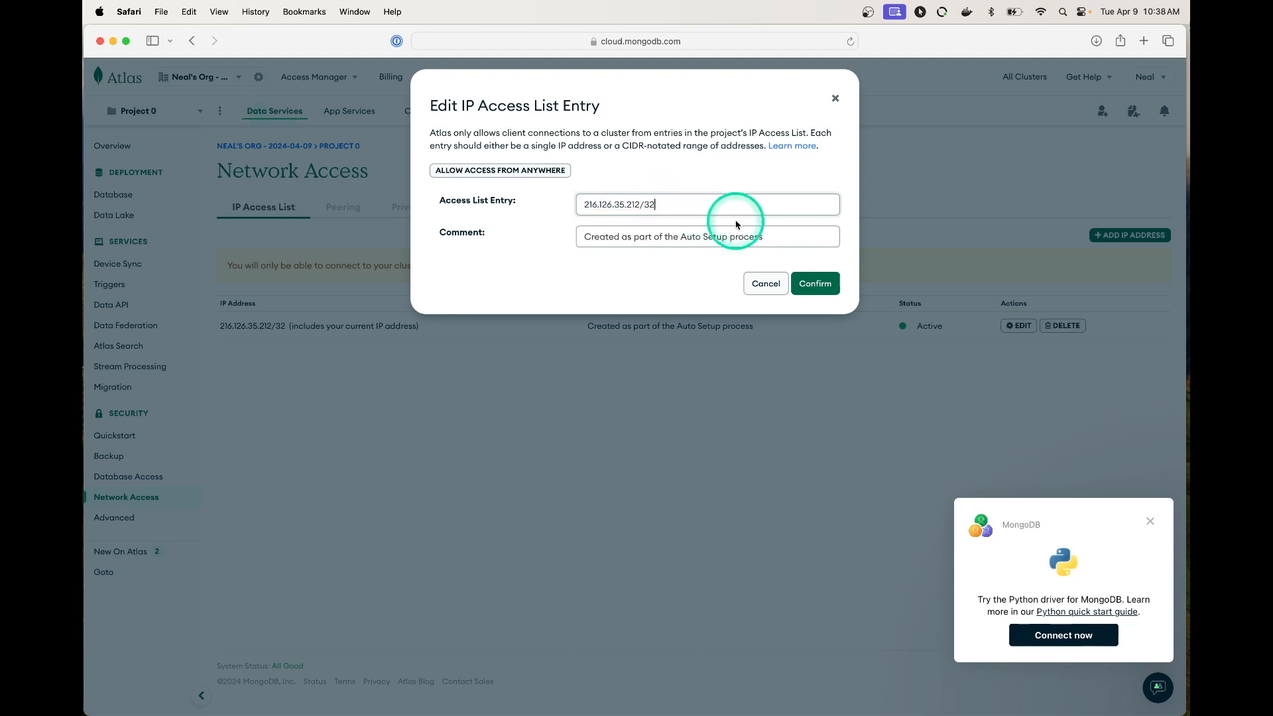
{"action": "key", "text": "BackSpace"}
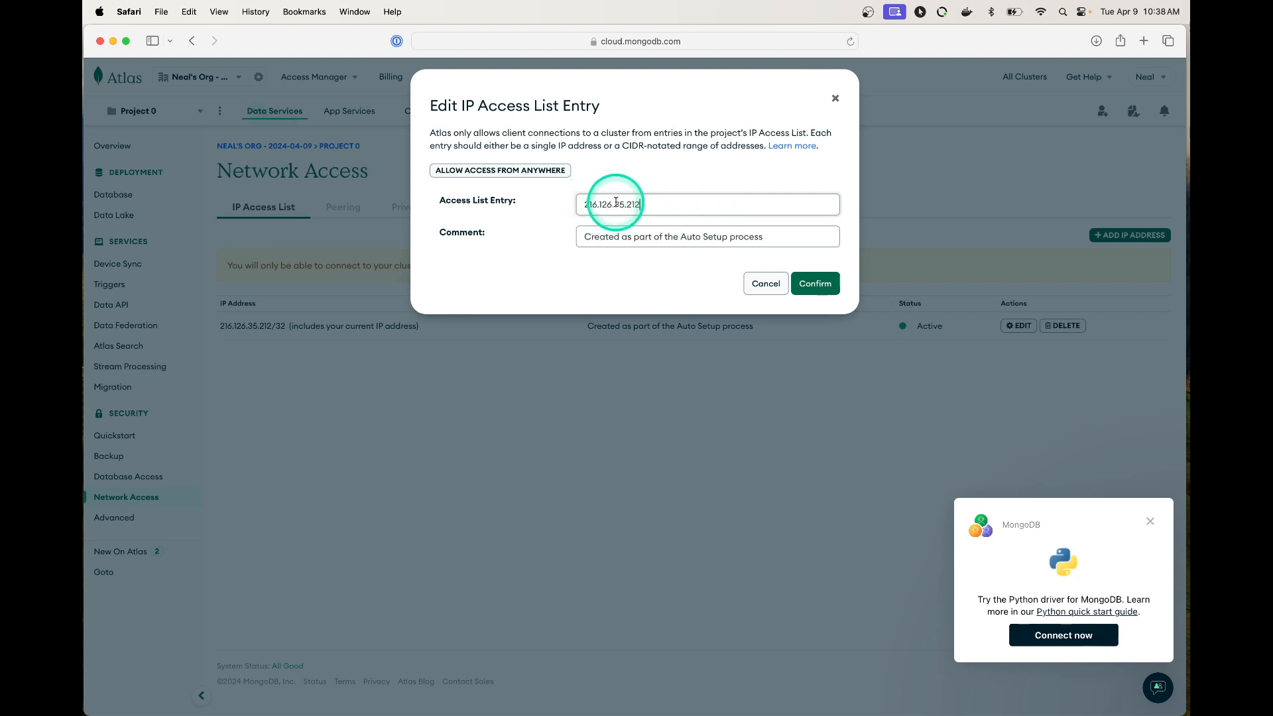
{"action": "key", "text": "BackSpace"}
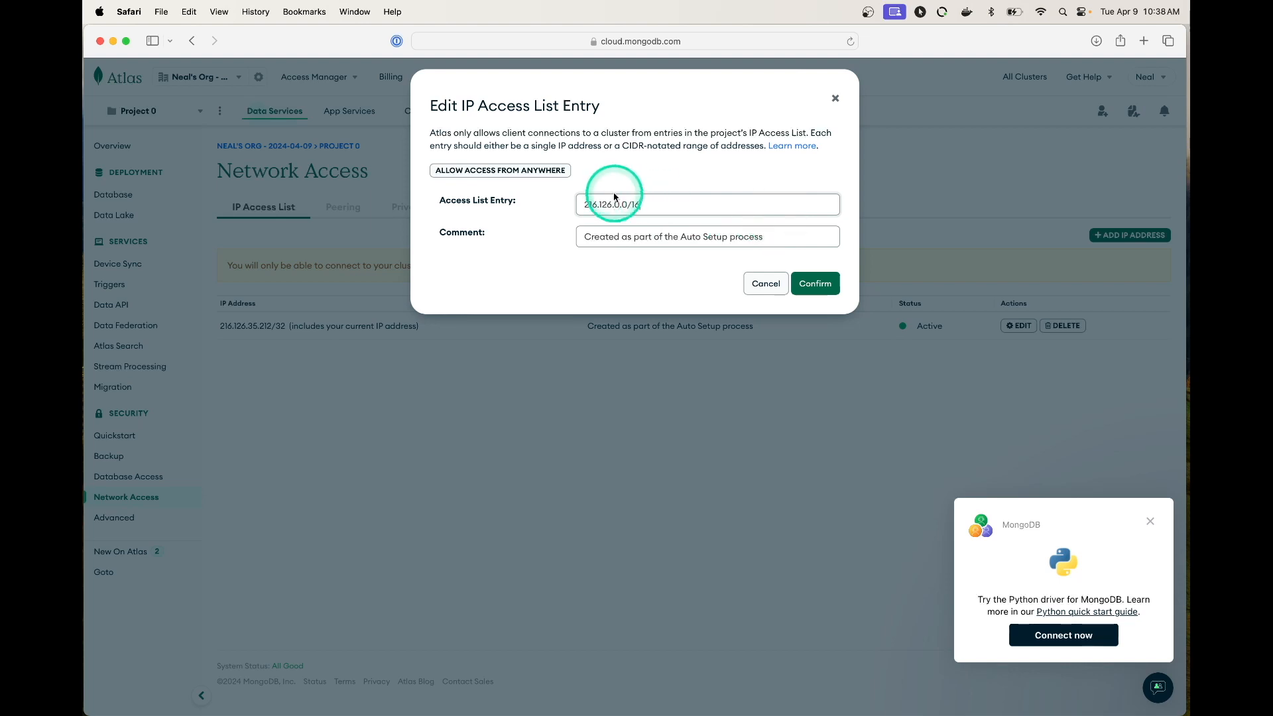
{"action": "left_click_drag", "start_coordinate": [576, 205], "coordinate": [704, 203]}
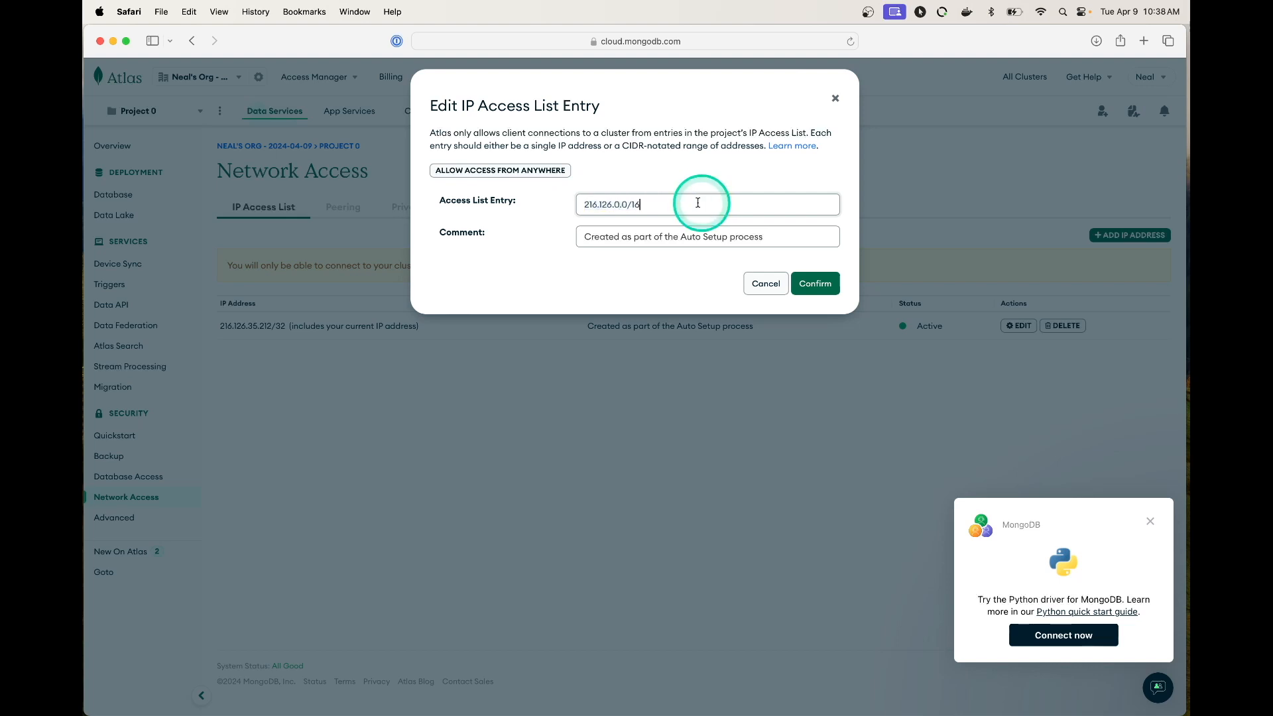
{"action": "left_click", "coordinate": [645, 204]}
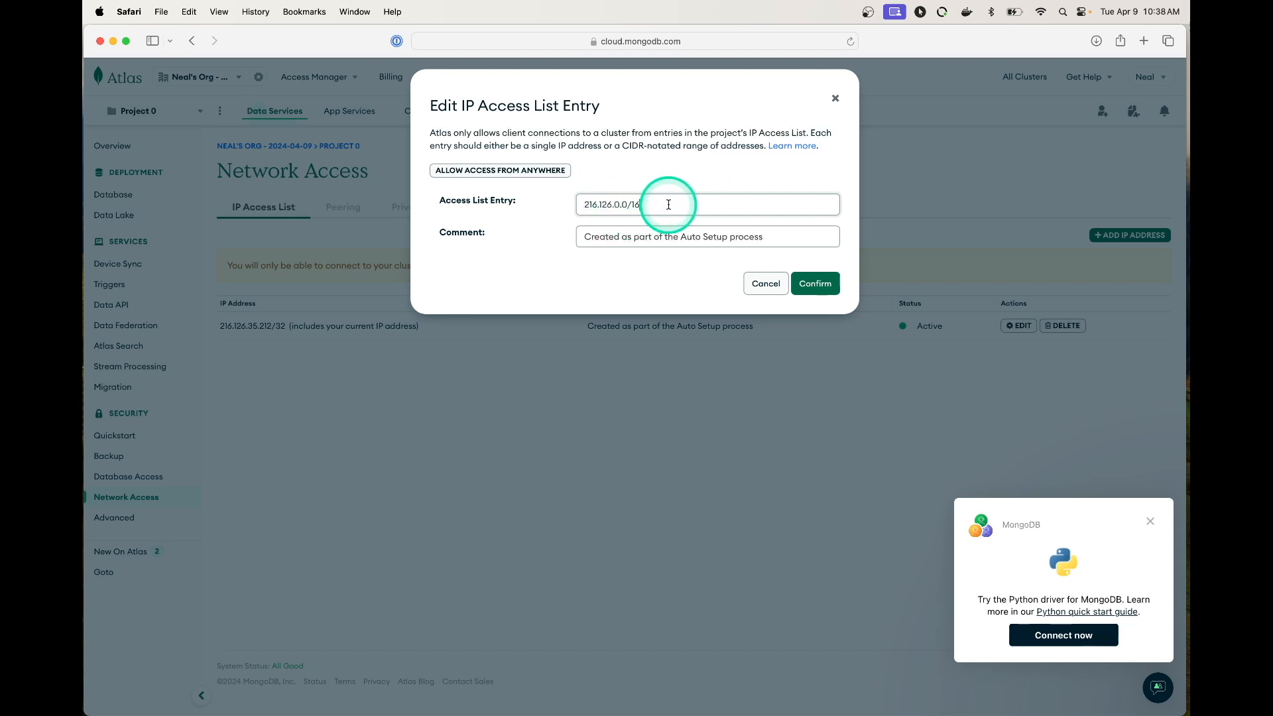
{"action": "left_click_drag", "start_coordinate": [613, 205], "coordinate": [735, 209]}
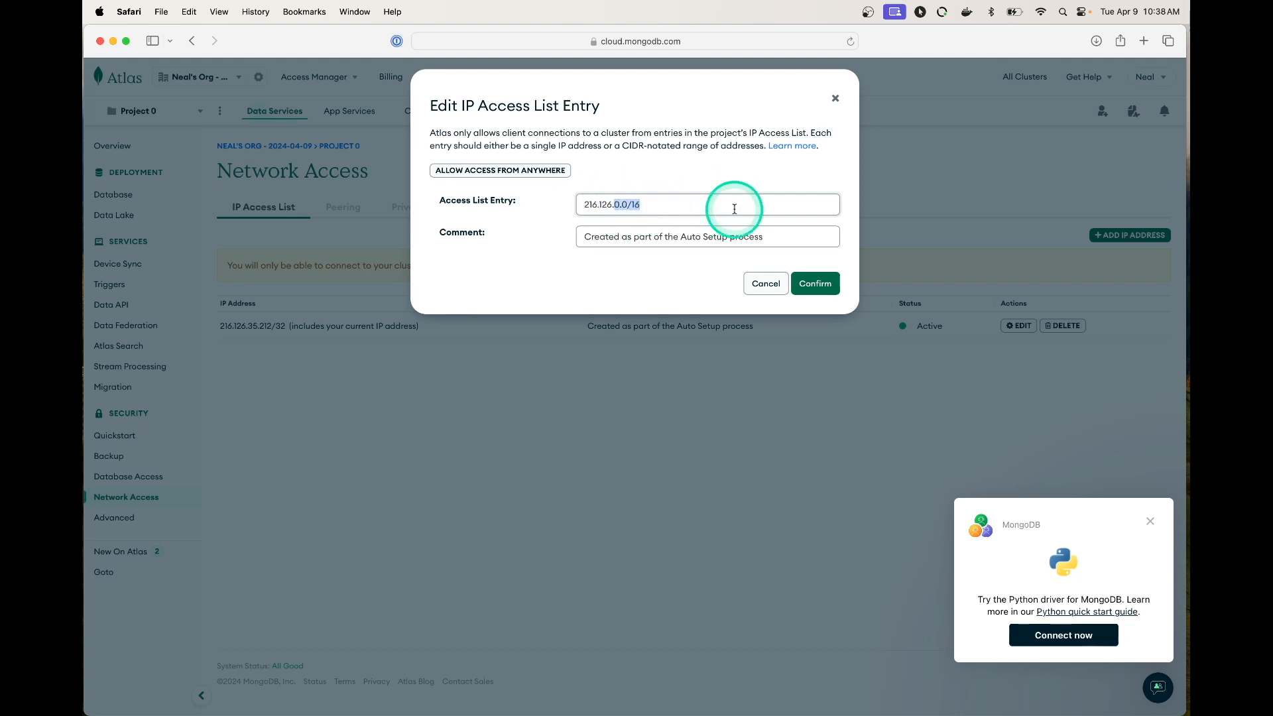
Replace the entry's comment with a note naming the owner's home office, check the address range and save the entry.
{"action": "triple_click", "coordinate": [709, 236]}
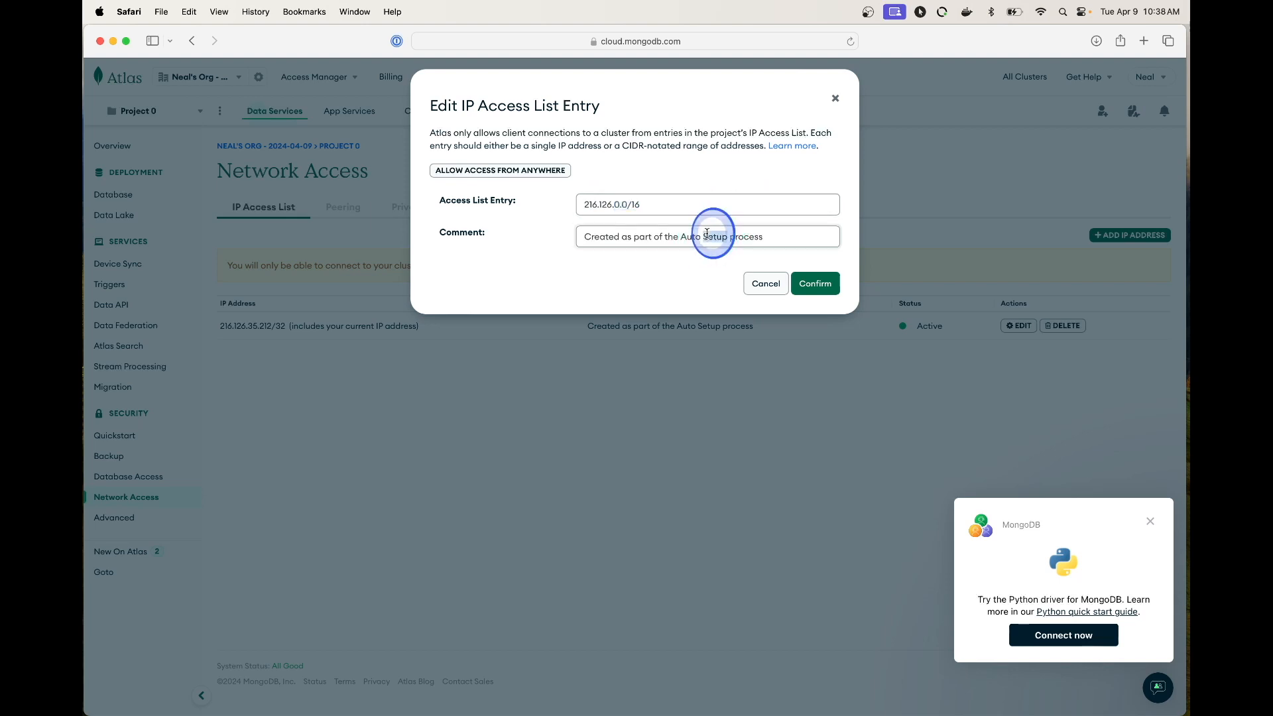
{"action": "type", "text": "Neal's home office"}
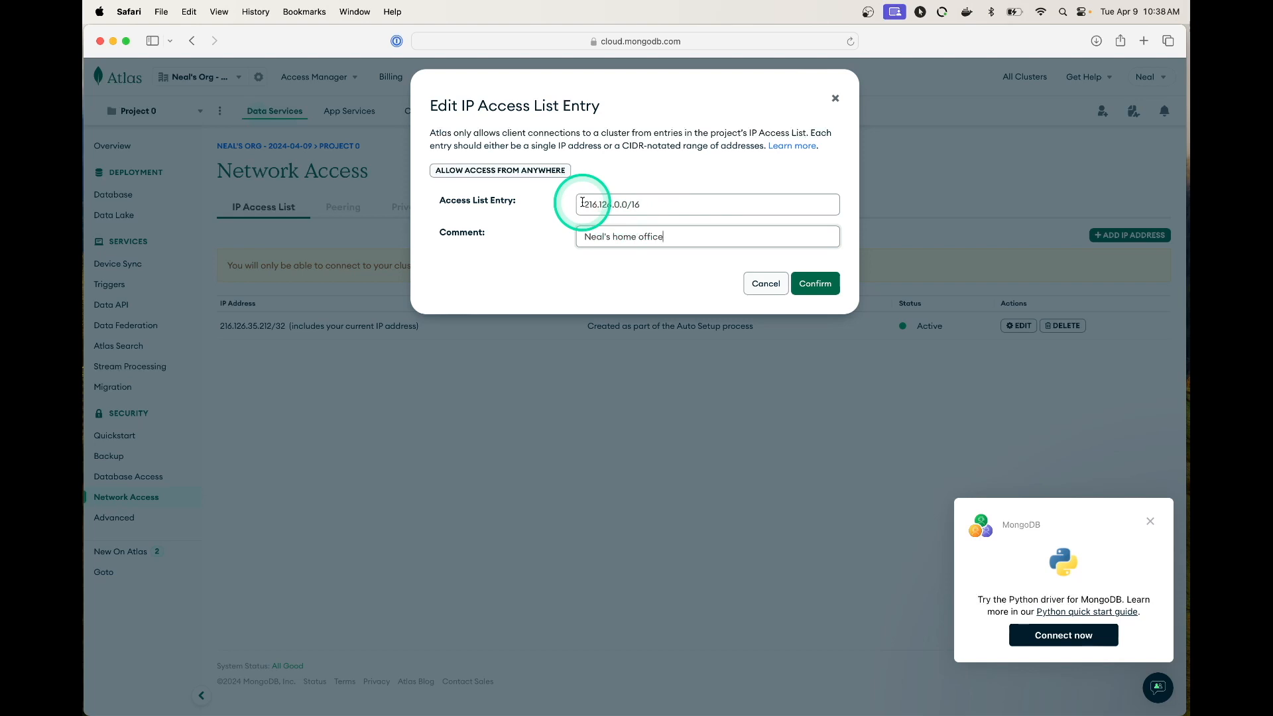
{"action": "triple_click", "coordinate": [656, 202]}
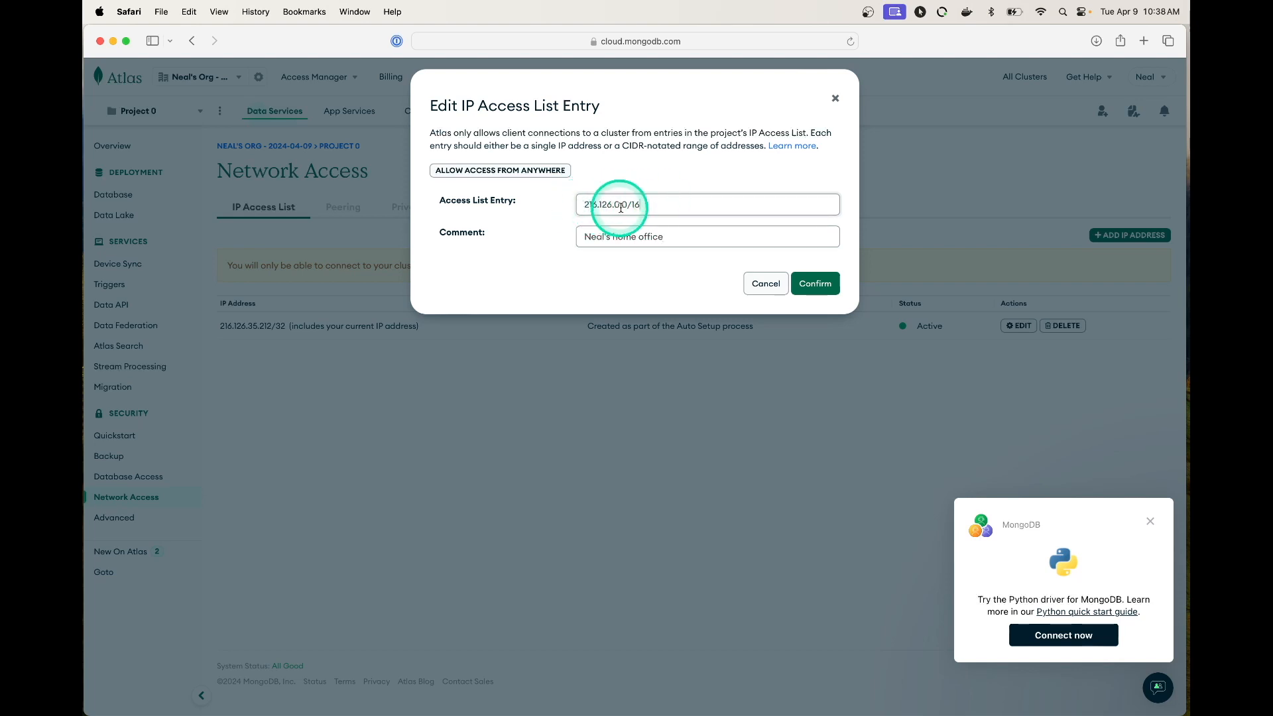
{"action": "left_click", "coordinate": [591, 204]}
{"action": "left_click", "coordinate": [639, 205]}
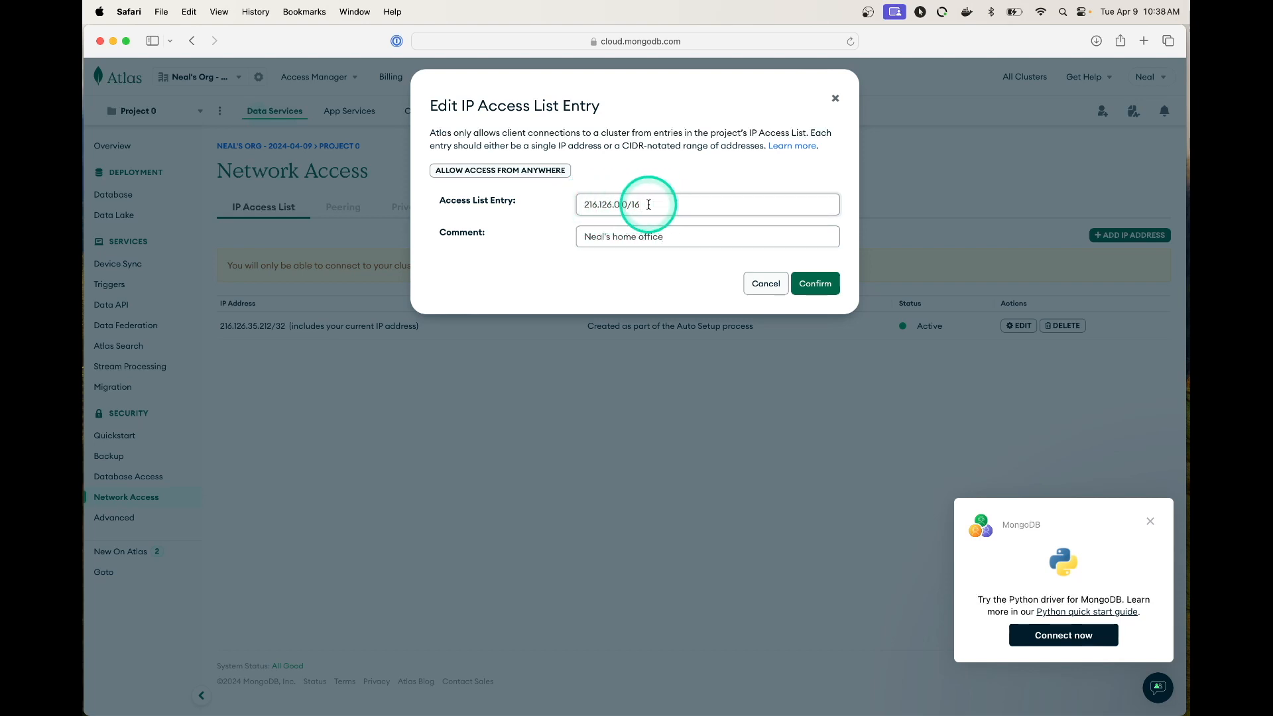
{"action": "left_click", "coordinate": [809, 281]}
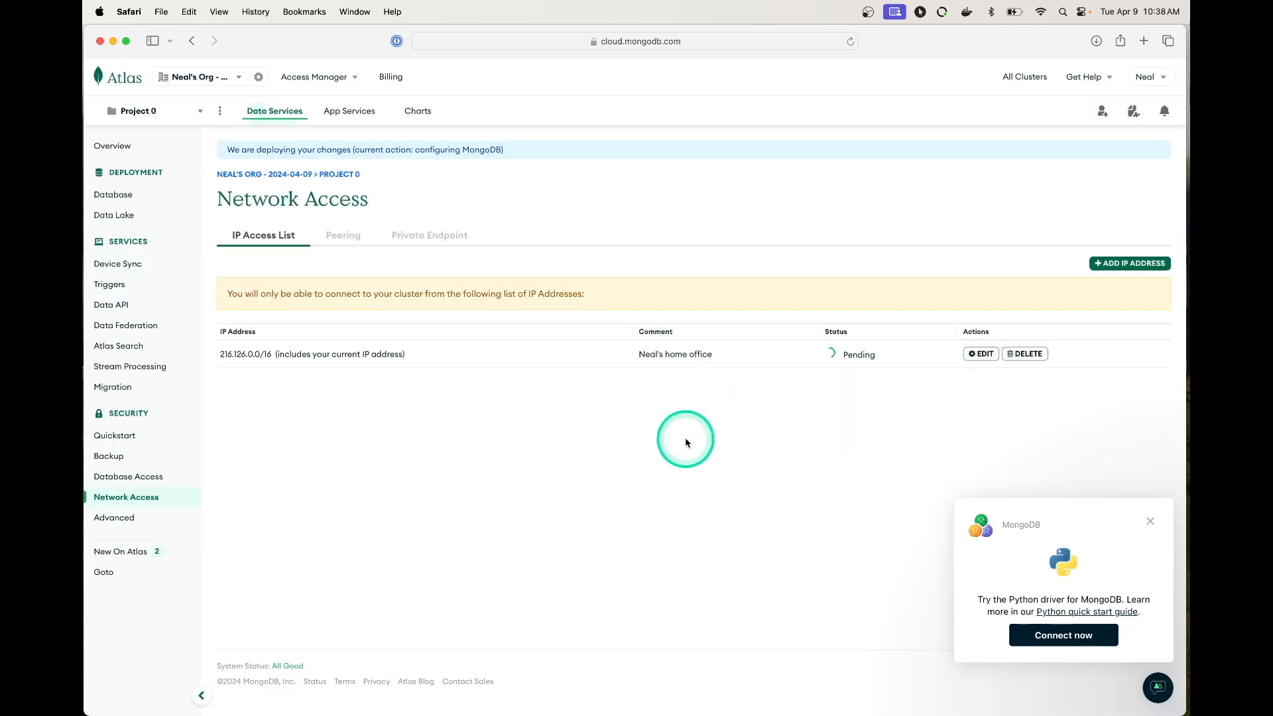
Add the range 128.143.0.0/16 to the IP access list as a permanent entry with the comment "UVA block 1".
{"action": "left_click", "coordinate": [1117, 265]}
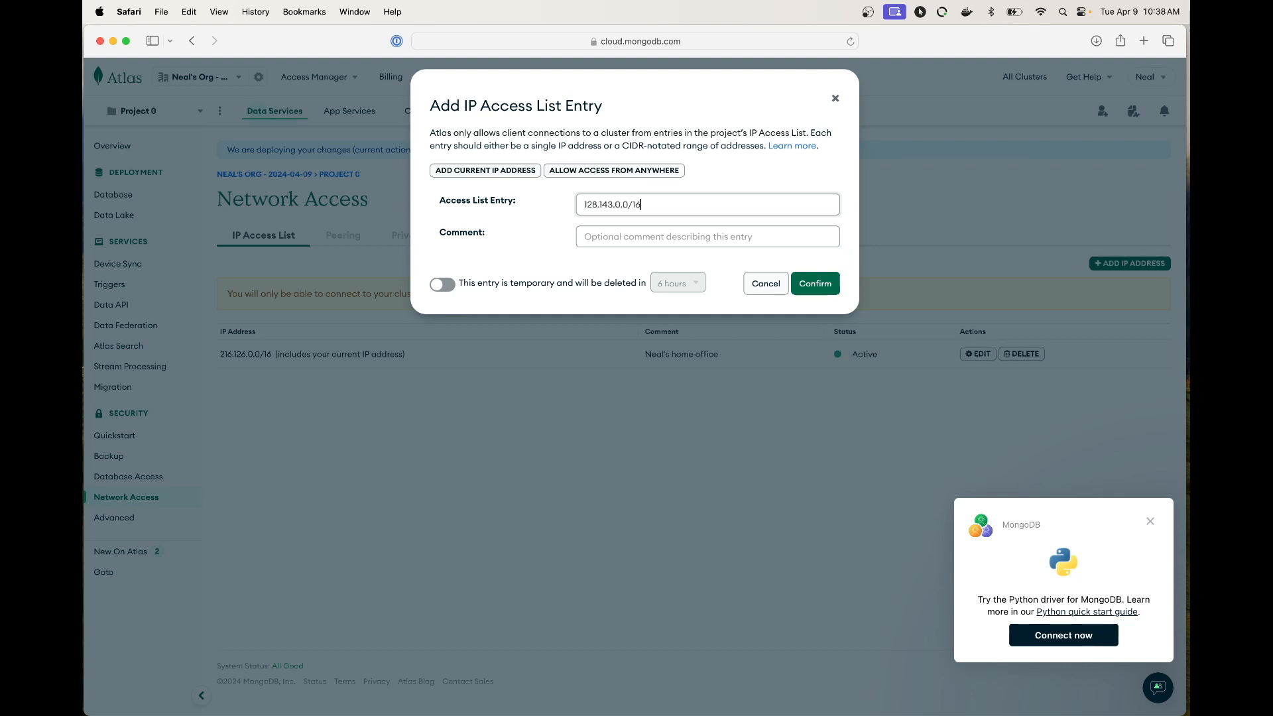
{"action": "left_click", "coordinate": [760, 240]}
{"action": "type", "text": "UVA "}
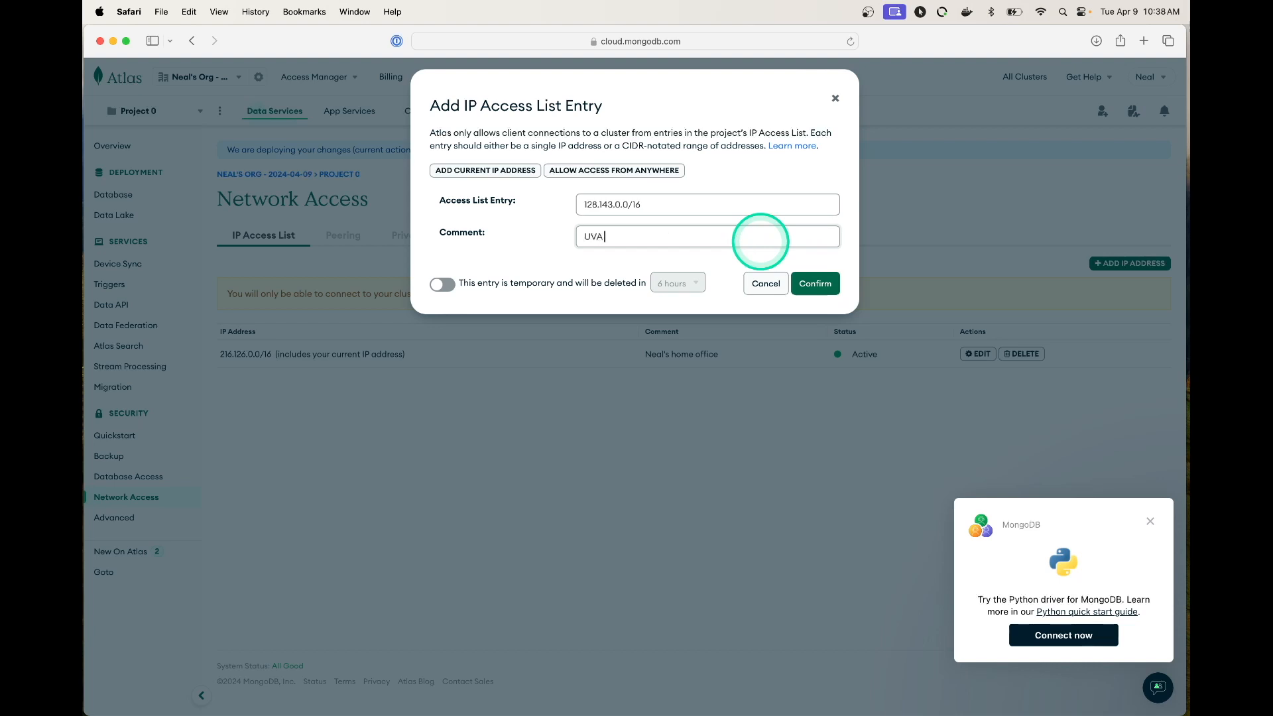
{"action": "type", "text": "block 1"}
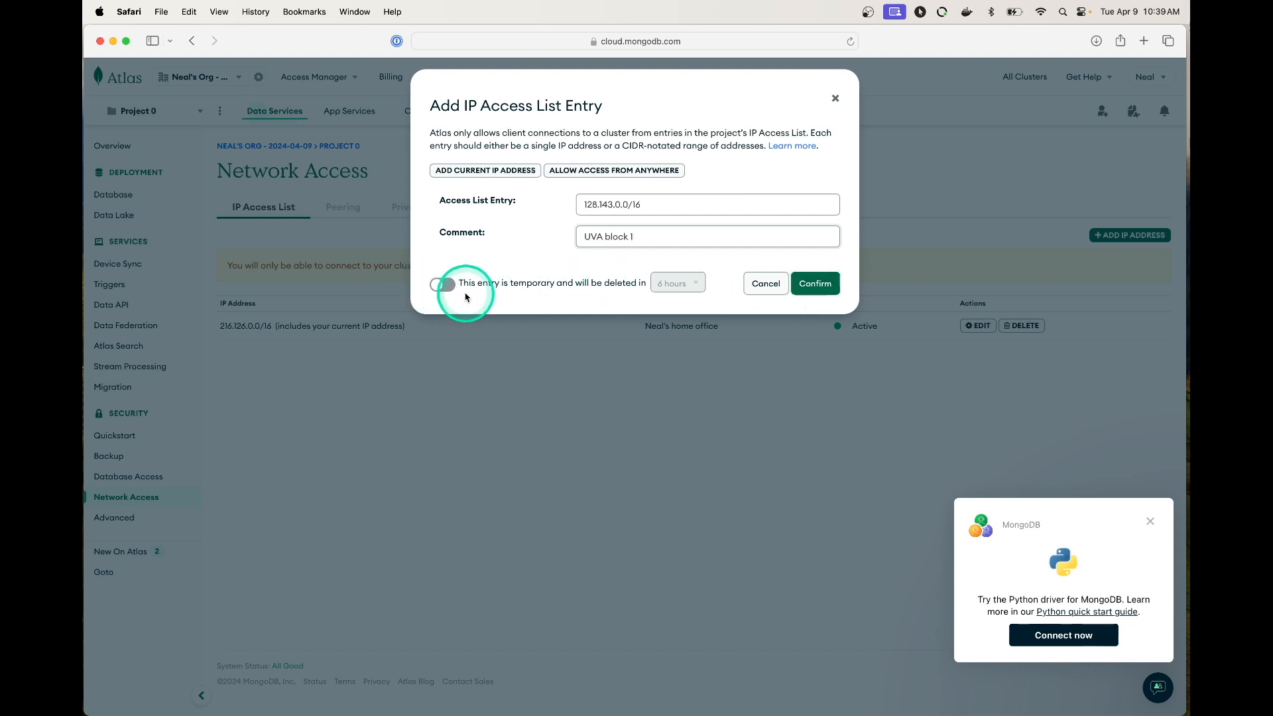
{"action": "left_click", "coordinate": [800, 283]}
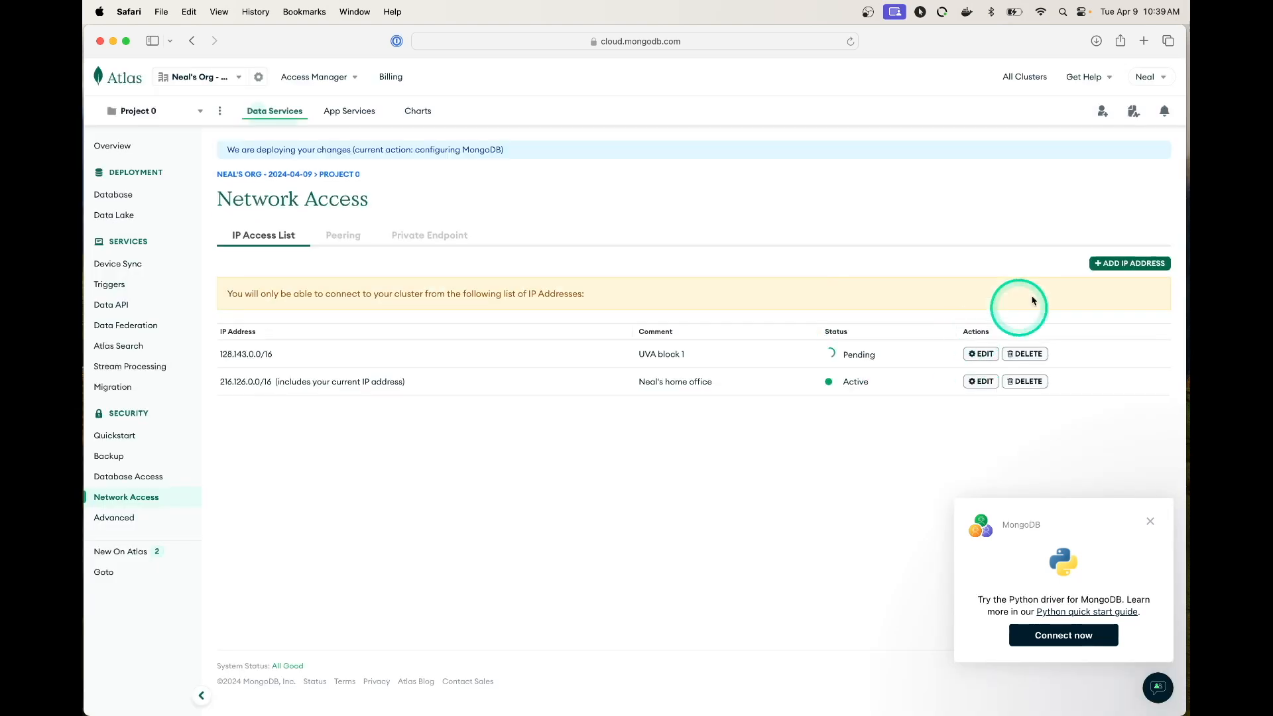
Add the range 199.111.0.0/16 to the IP access list with the comment "UVA block 2", and check the home office entry.
{"action": "left_click", "coordinate": [1095, 264]}
{"action": "left_click", "coordinate": [614, 222]}
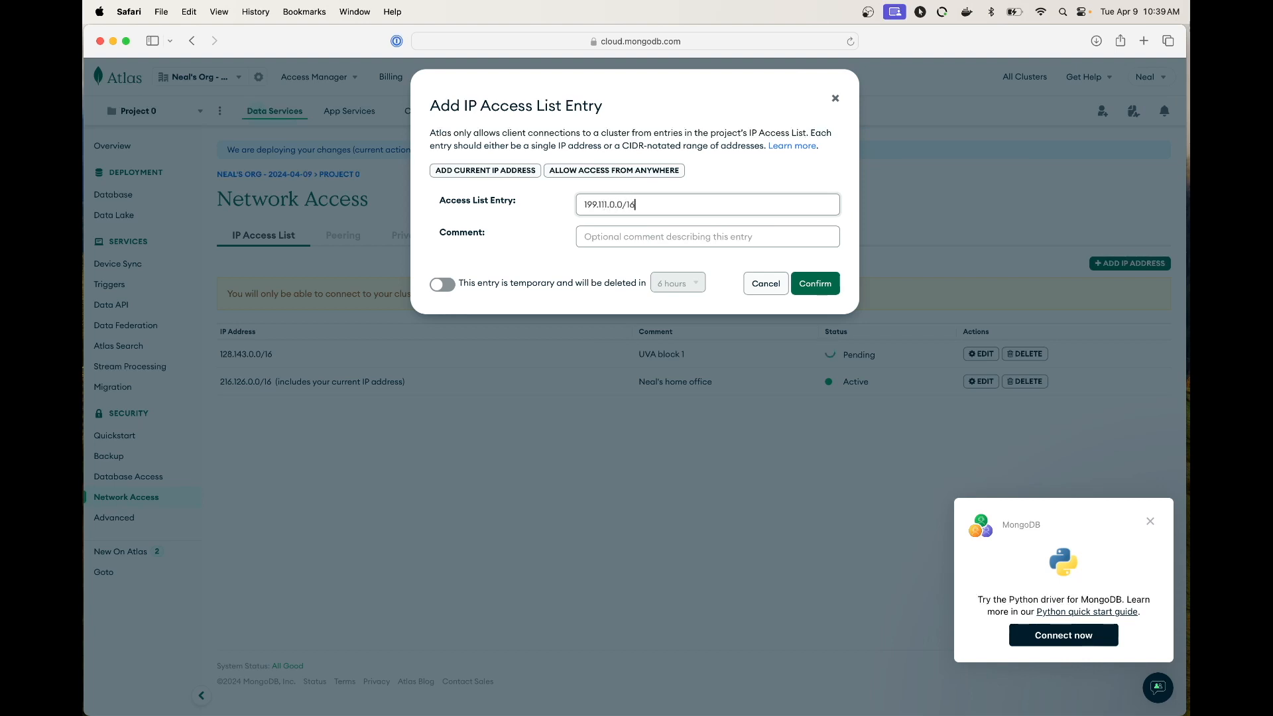
{"action": "left_click", "coordinate": [603, 204]}
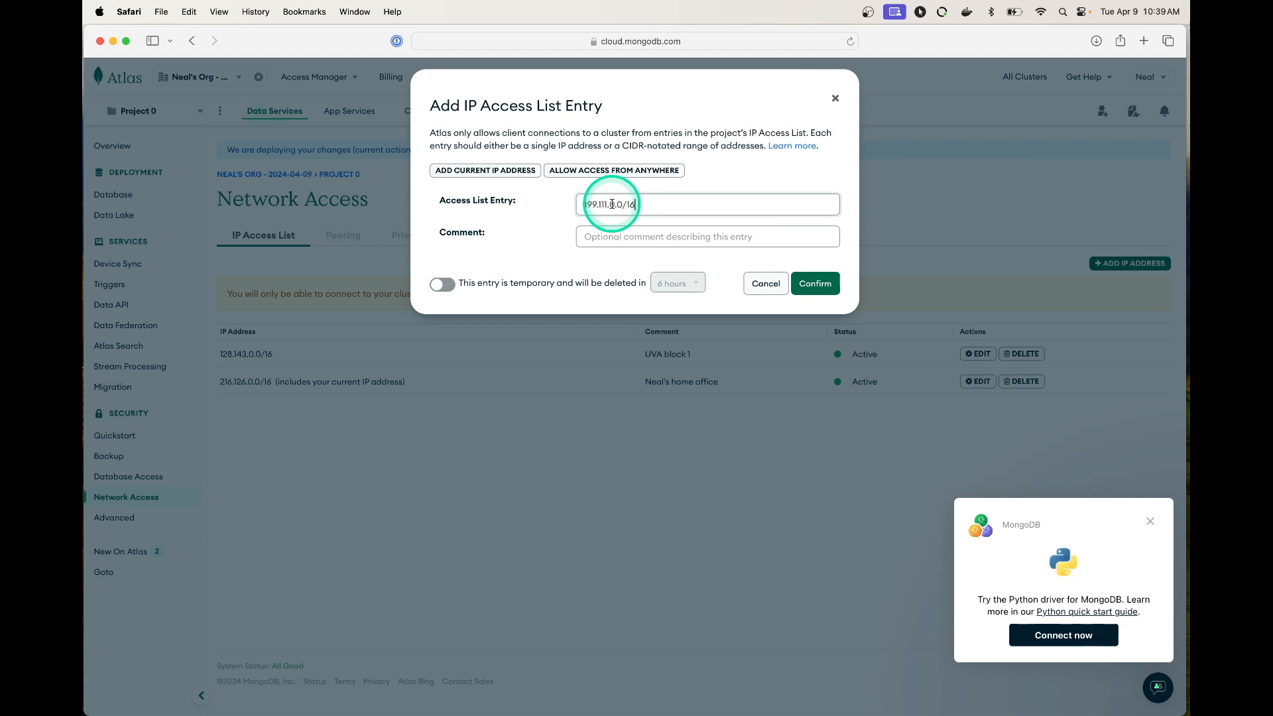
{"action": "left_click", "coordinate": [634, 236]}
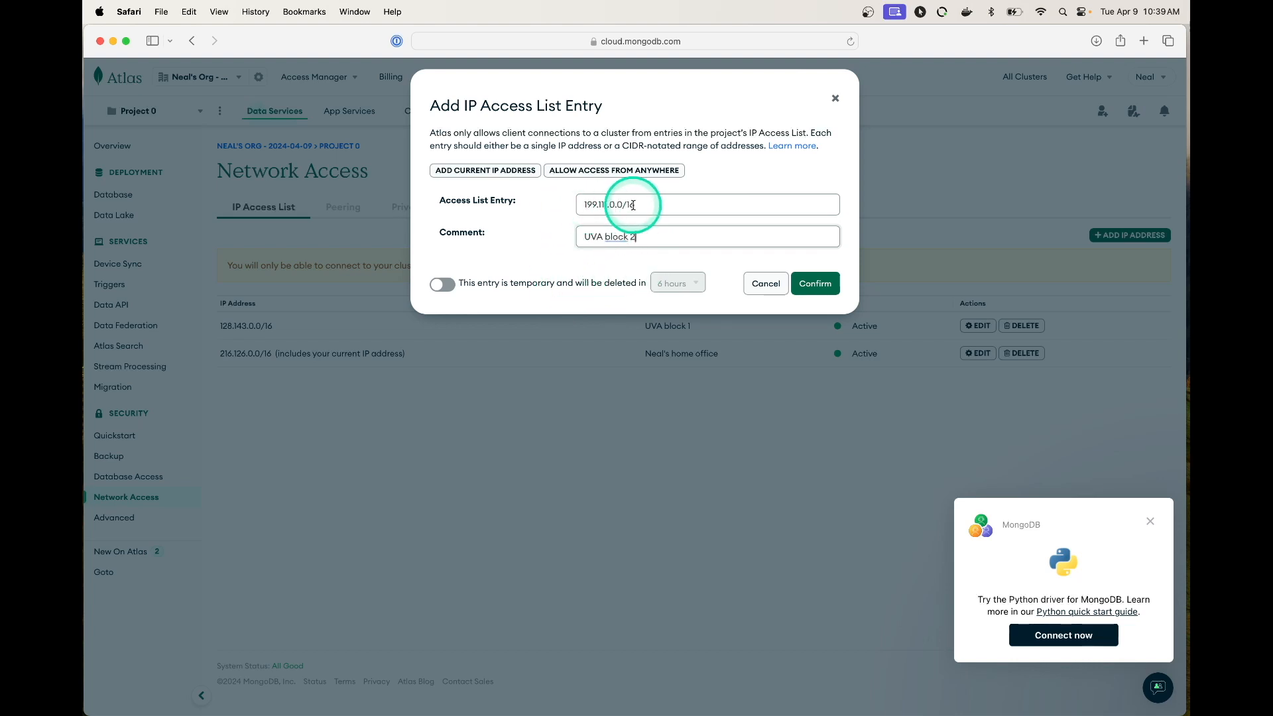
{"action": "left_click", "coordinate": [806, 282]}
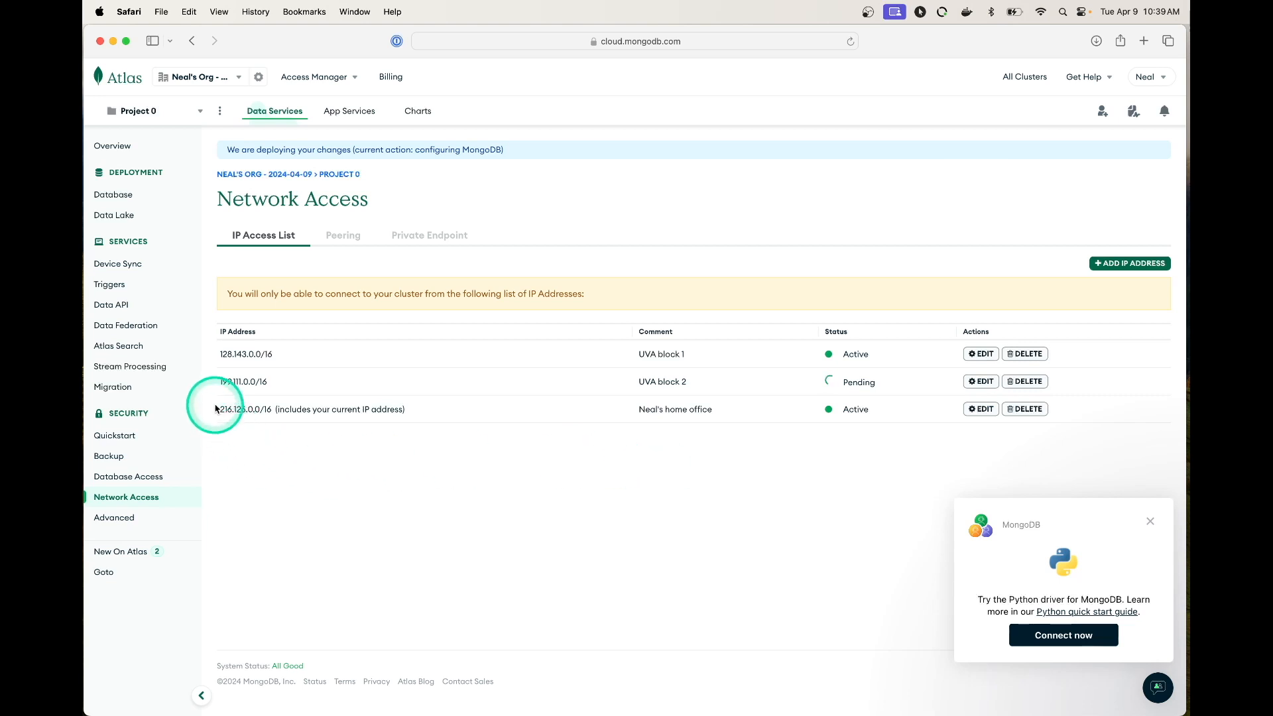
{"action": "left_click_drag", "start_coordinate": [221, 406], "coordinate": [272, 407]}
{"action": "left_click", "coordinate": [271, 407]}
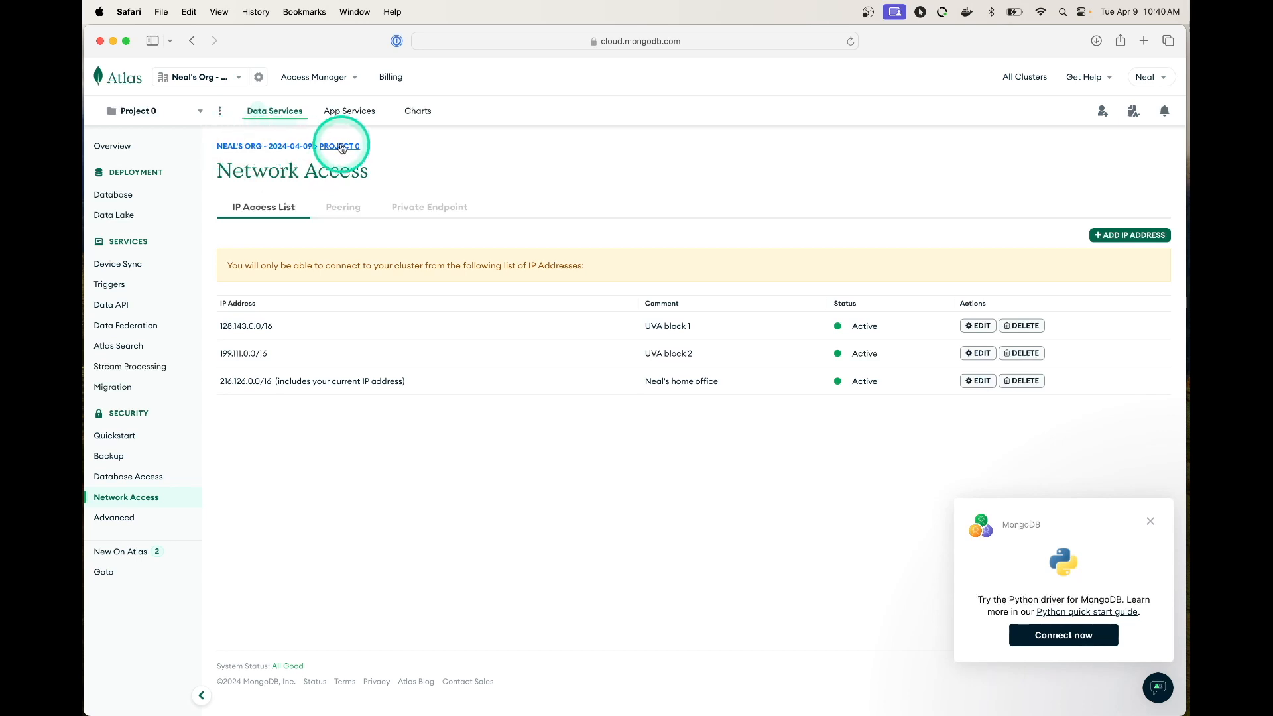
Go to the database deployments, dismiss the Atlas Vector Search introduction and open Cluster0's collections.
{"action": "left_click", "coordinate": [118, 197]}
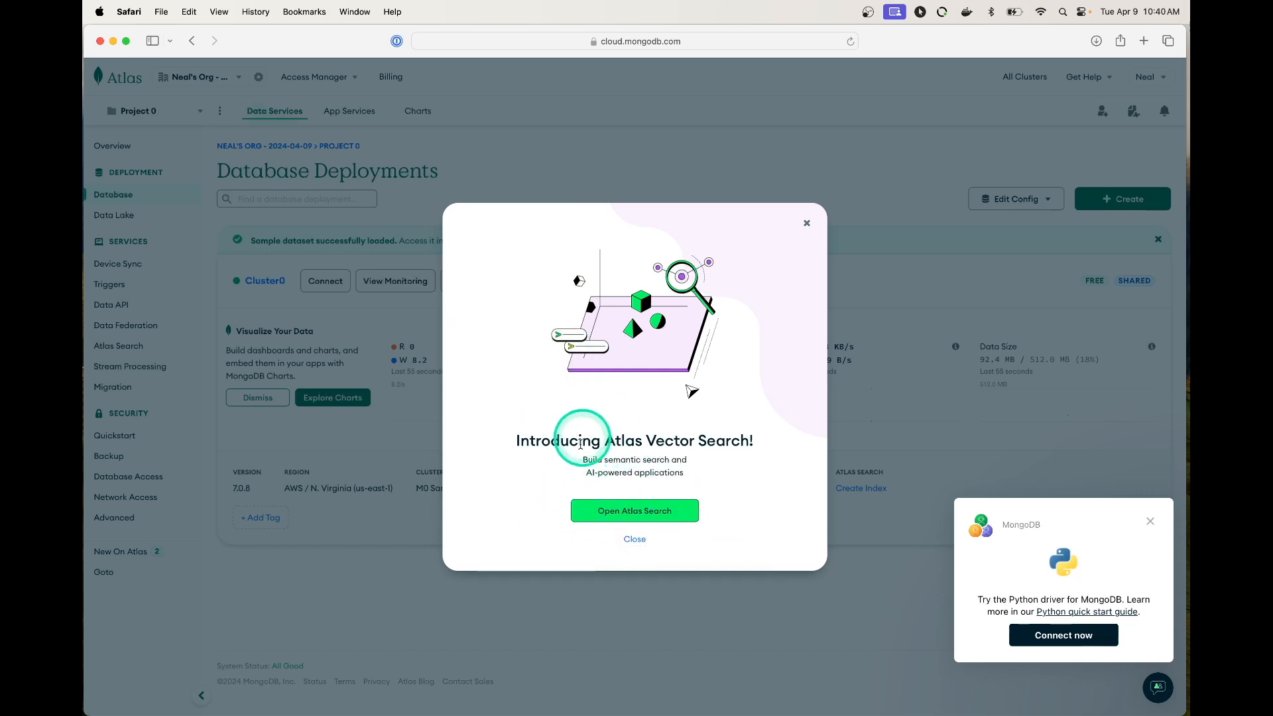
{"action": "left_click", "coordinate": [634, 539]}
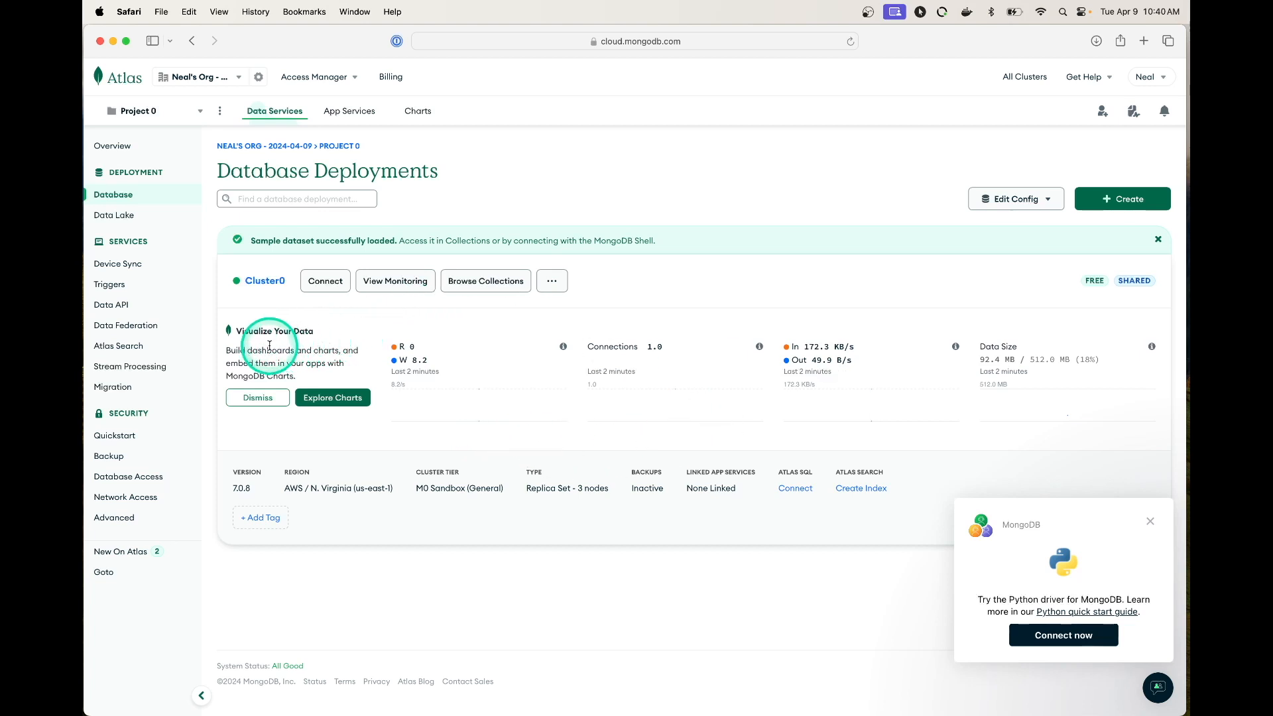
{"action": "mouse_move", "coordinate": [240, 283]}
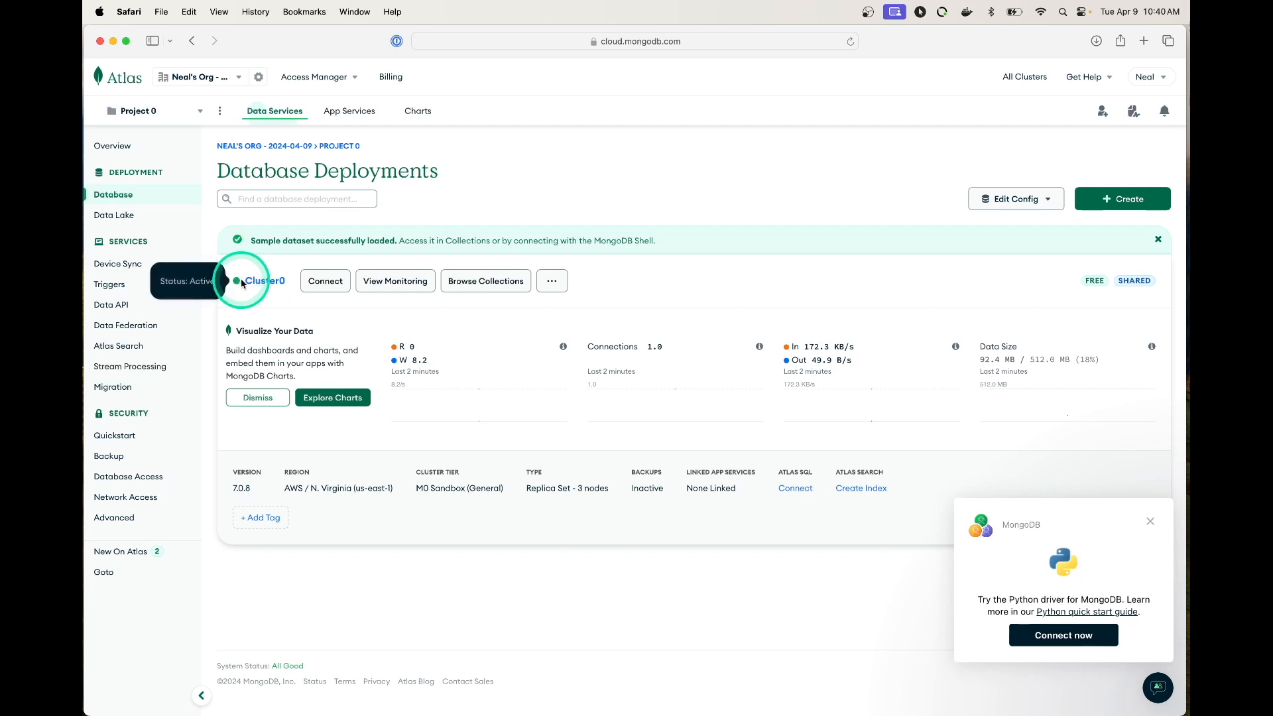
{"action": "left_click", "coordinate": [488, 281]}
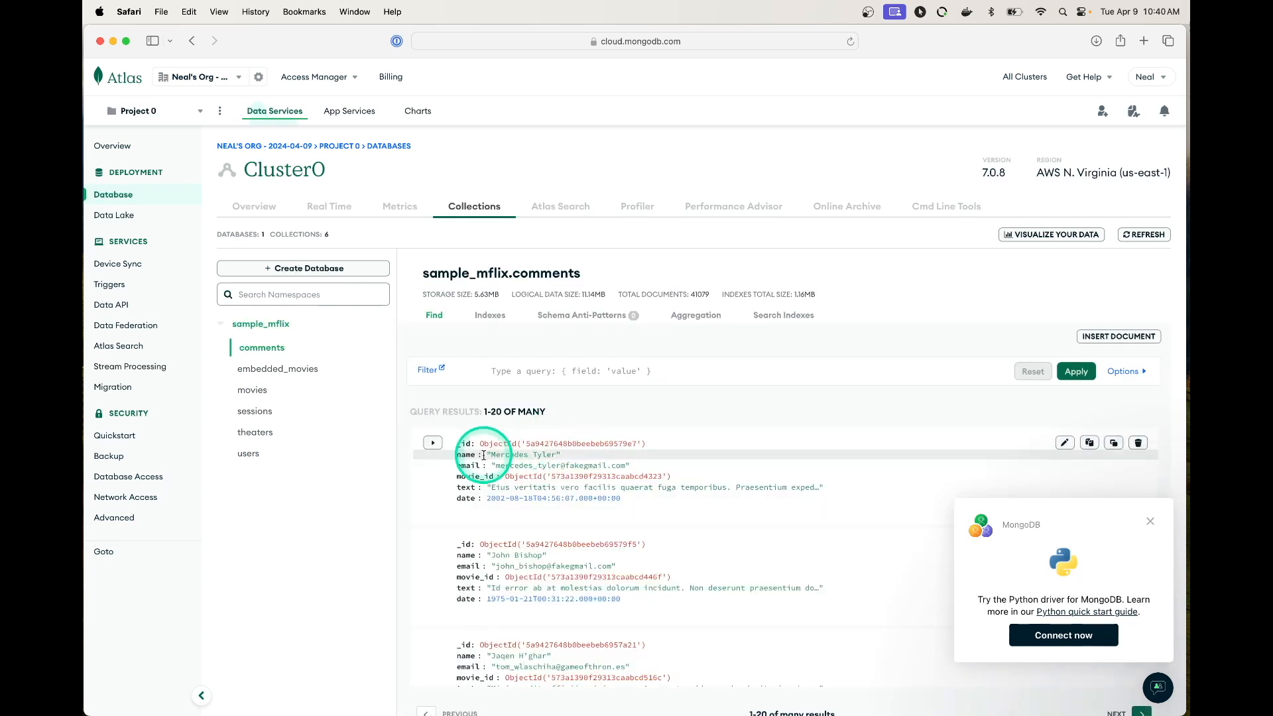
Look through the sample_mflix.comments documents, dismiss the Python driver promotion and go to the Cluster0 overview.
{"action": "scroll", "coordinate": [587, 487], "scroll_direction": "down", "scroll_amount": 2}
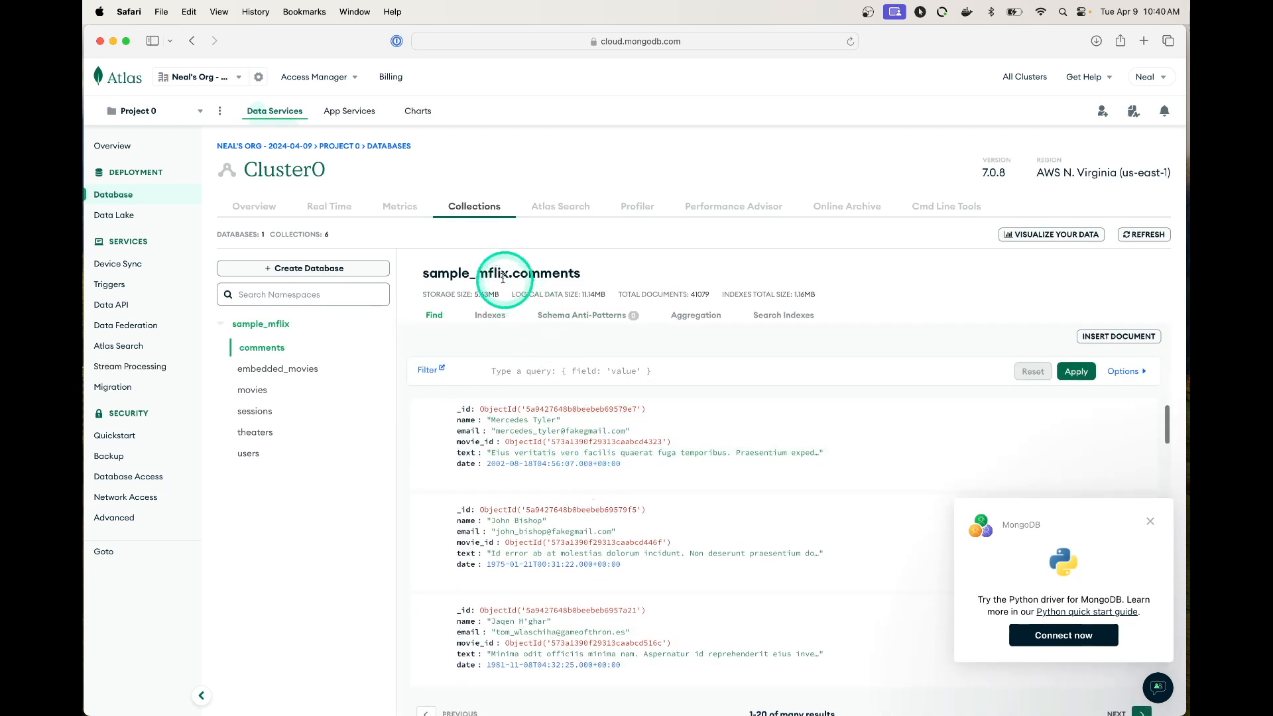
{"action": "scroll", "coordinate": [523, 280], "scroll_direction": "down", "scroll_amount": 3}
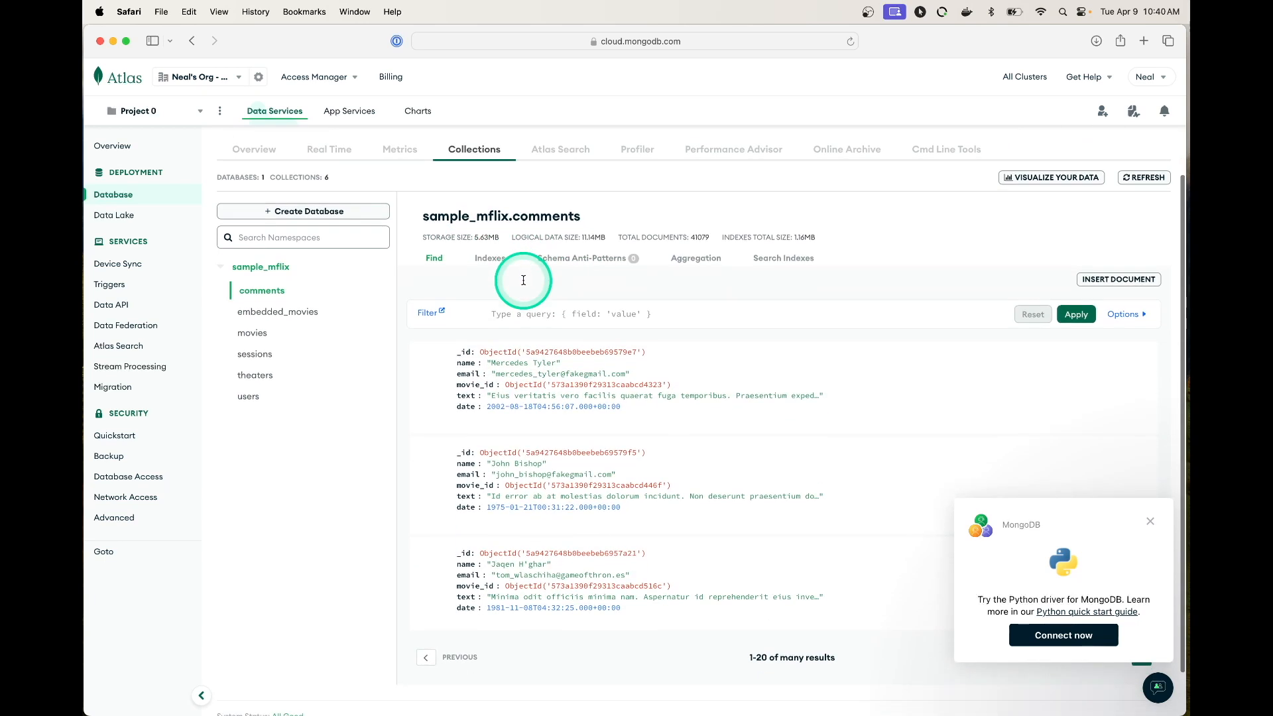
{"action": "scroll", "coordinate": [548, 332], "scroll_direction": "down", "scroll_amount": 4}
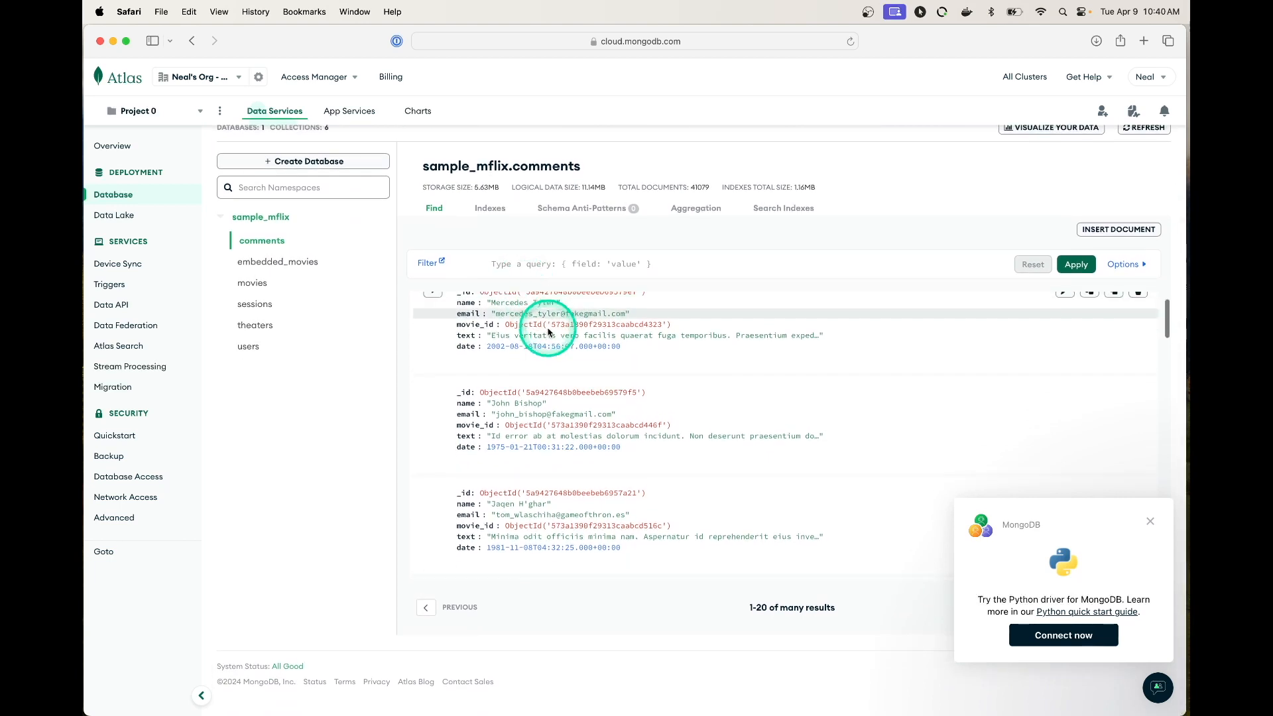
{"action": "scroll", "coordinate": [547, 331], "scroll_direction": "down", "scroll_amount": 10}
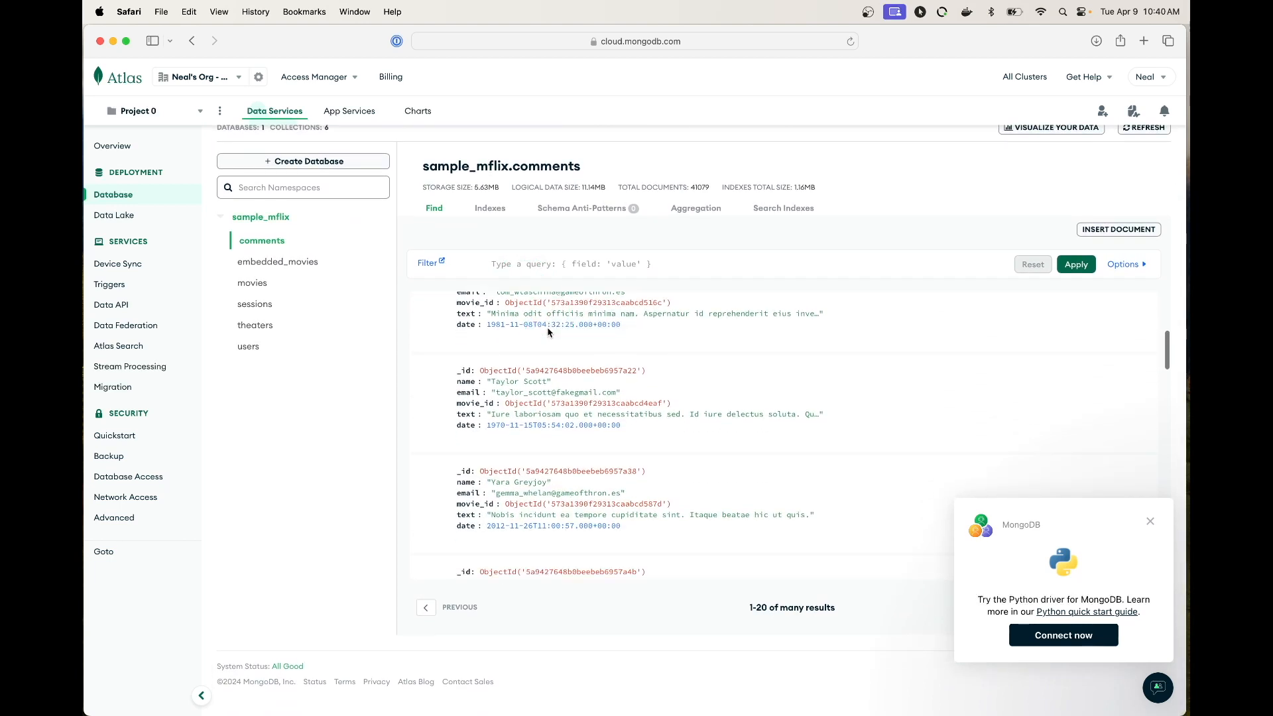
{"action": "left_click", "coordinate": [1157, 520]}
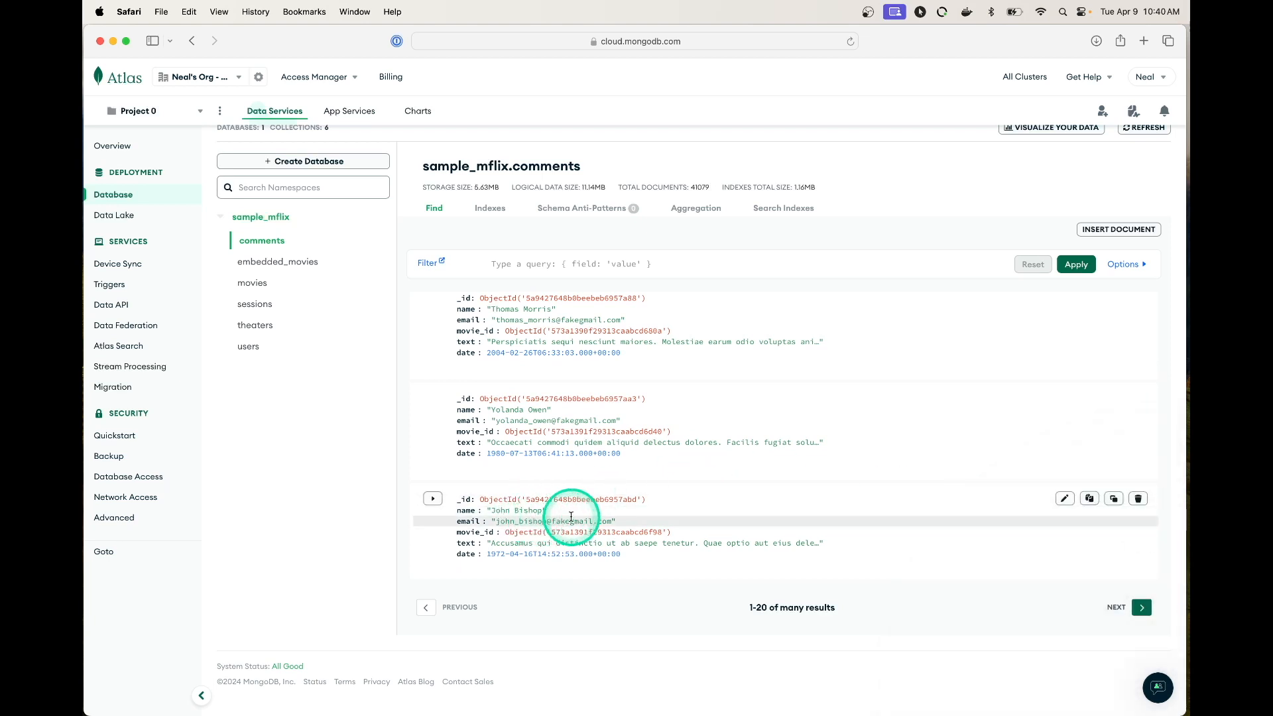
{"action": "scroll", "coordinate": [571, 517], "scroll_direction": "down", "scroll_amount": 3}
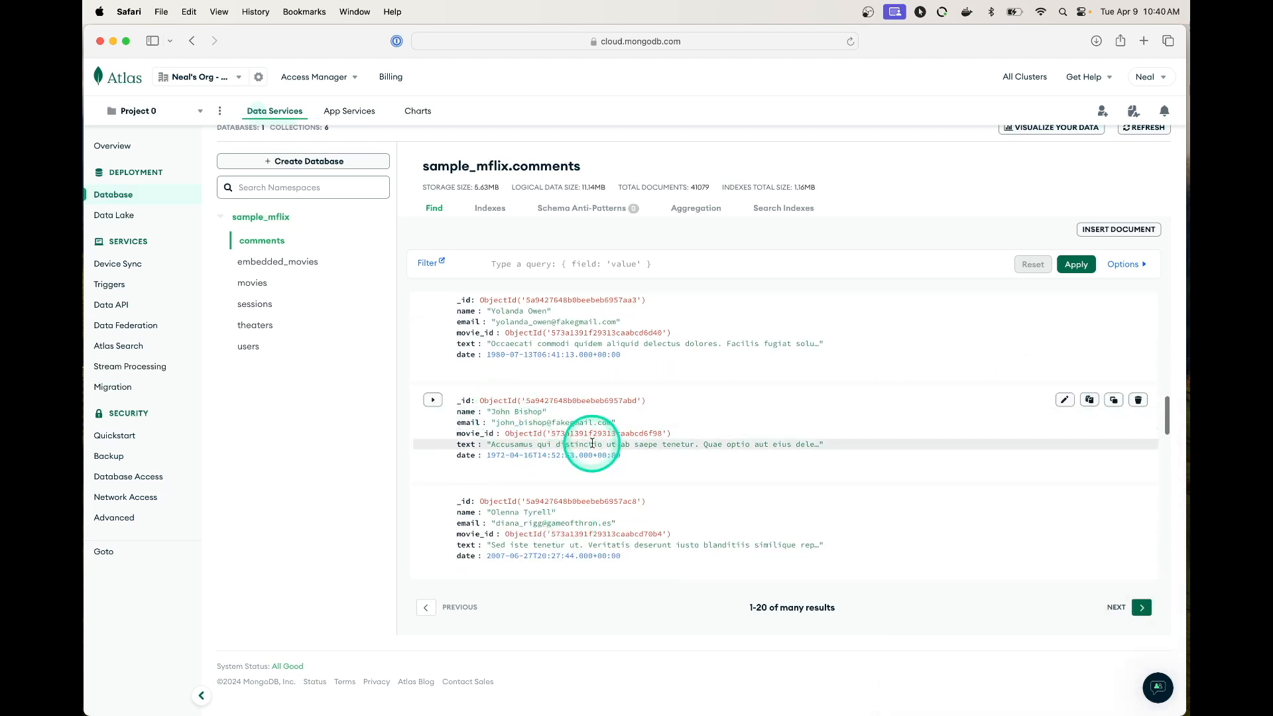
{"action": "scroll", "coordinate": [588, 440], "scroll_direction": "down", "scroll_amount": 2}
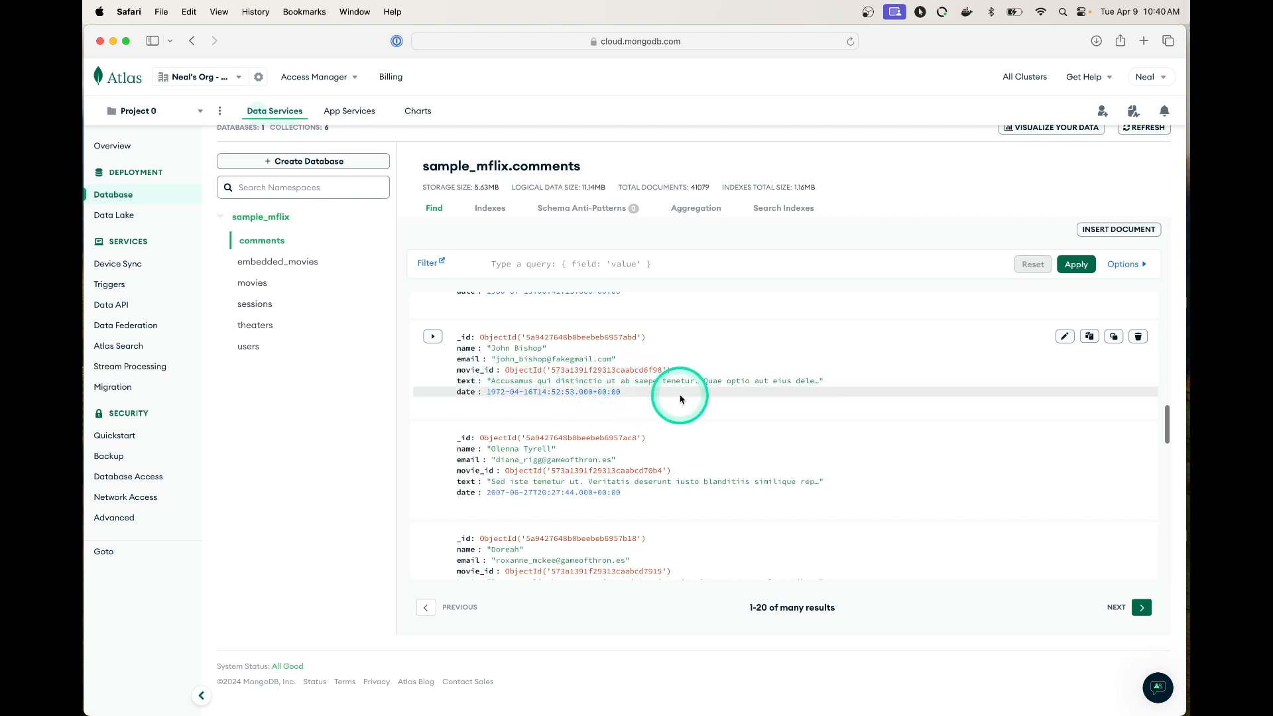
{"action": "scroll", "coordinate": [628, 432], "scroll_direction": "down", "scroll_amount": 4}
{"action": "scroll", "coordinate": [624, 432], "scroll_direction": "up", "scroll_amount": 10}
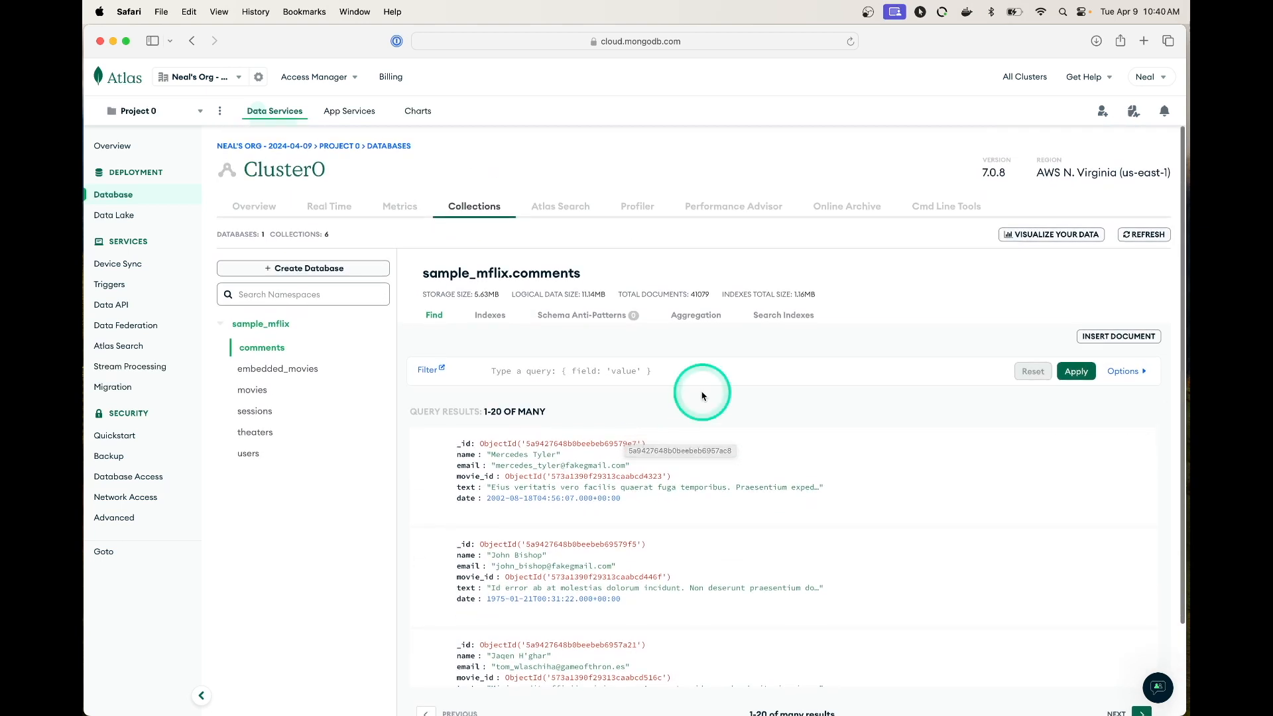
{"action": "left_click", "coordinate": [251, 204]}
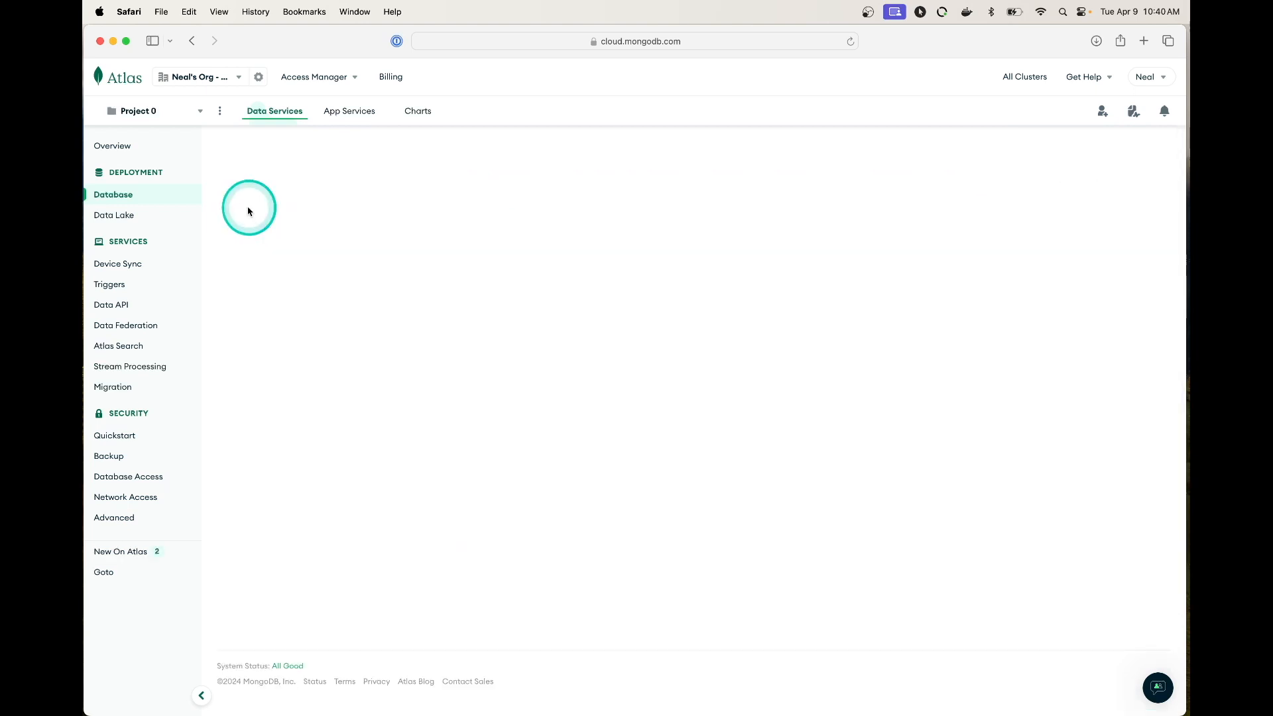